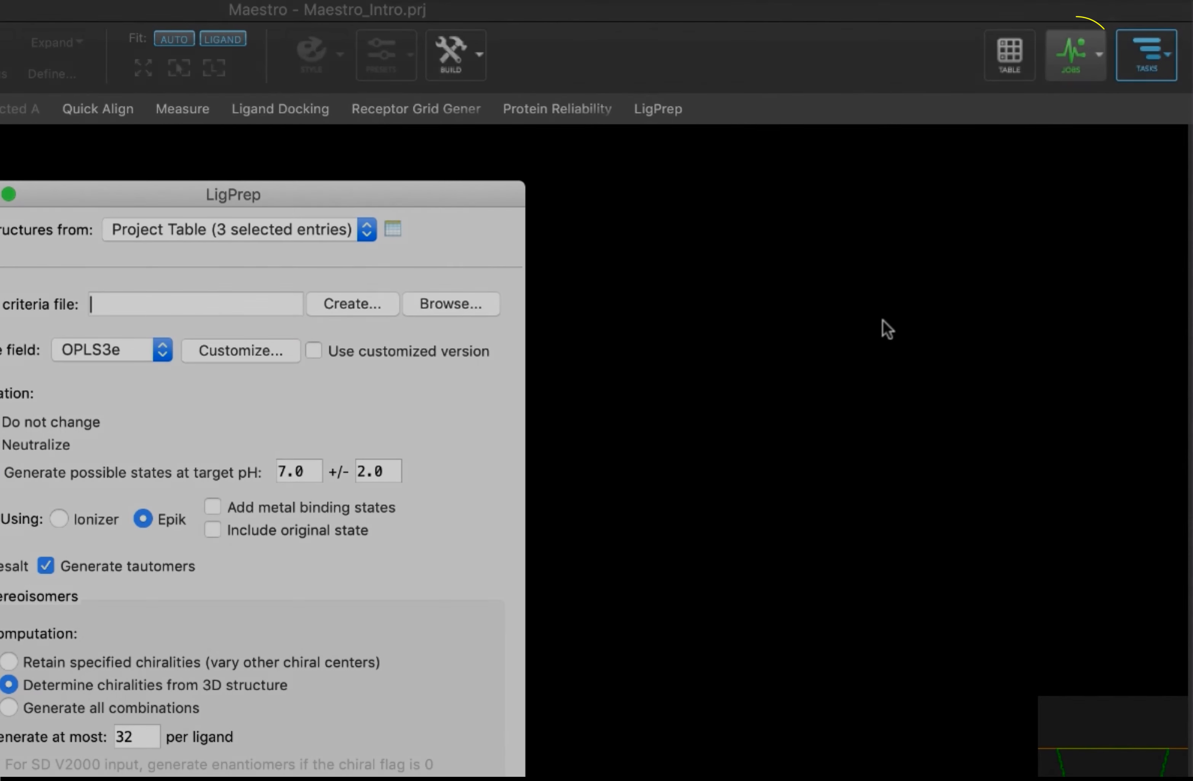
Review the ligprep_intro job's details and postmortem archive options in the job monitor, then dismiss the monitor and LigPrep windows
click(1079, 55)
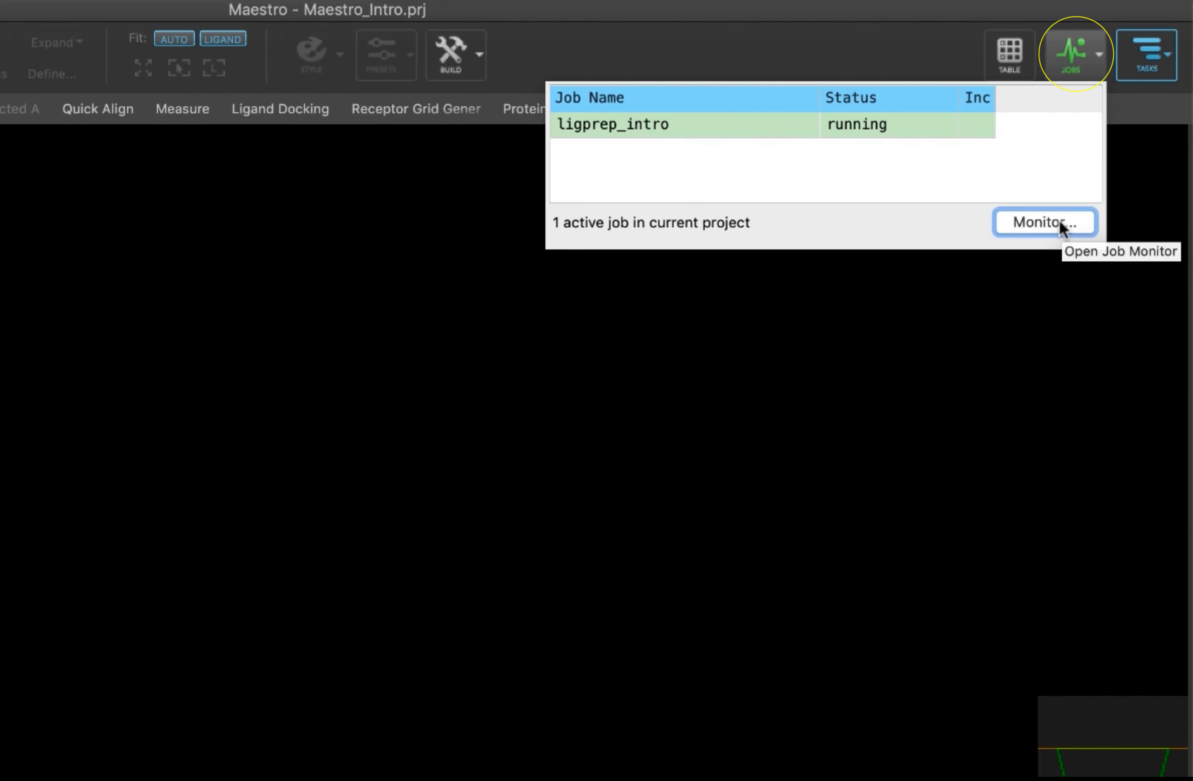
click(1059, 219)
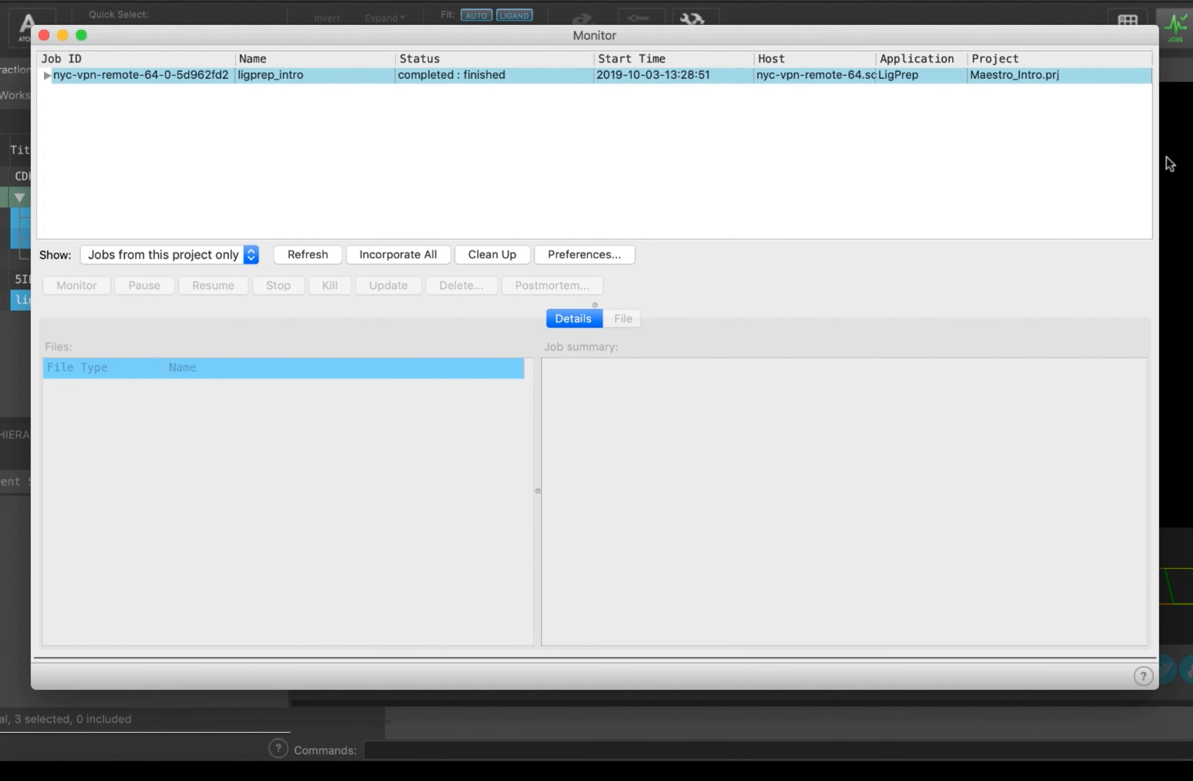
click(458, 76)
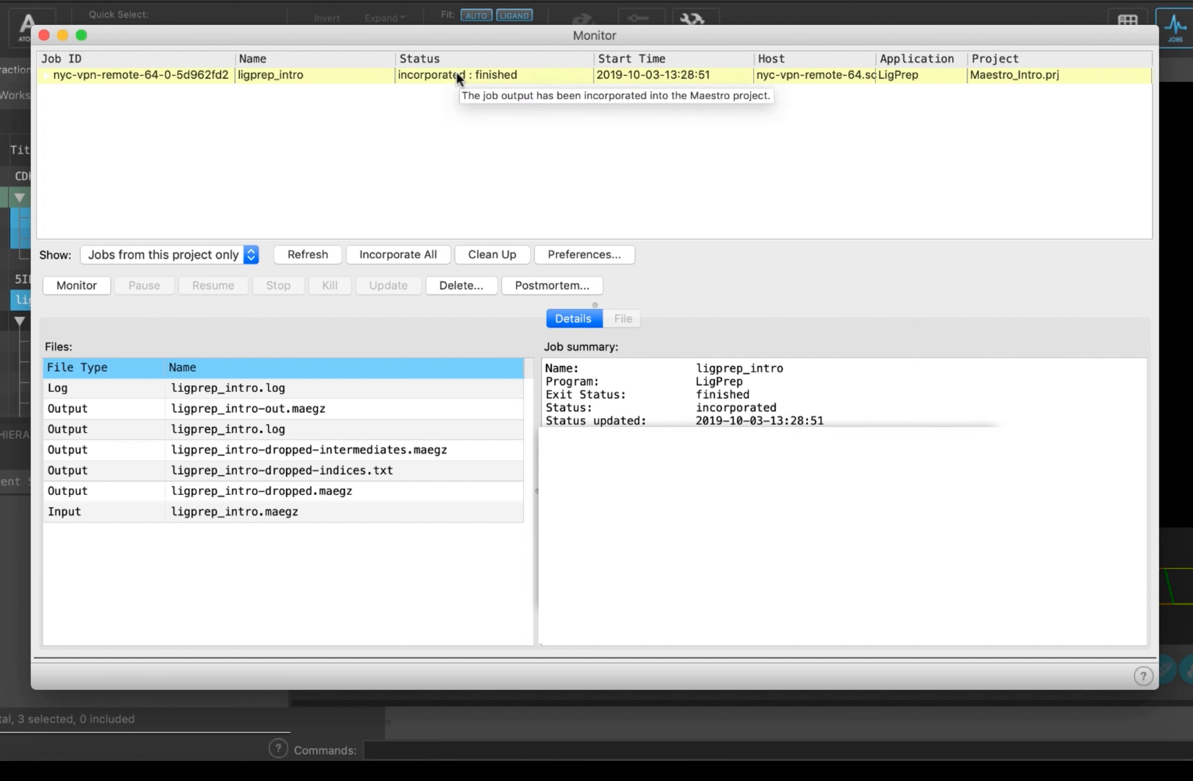
click(534, 287)
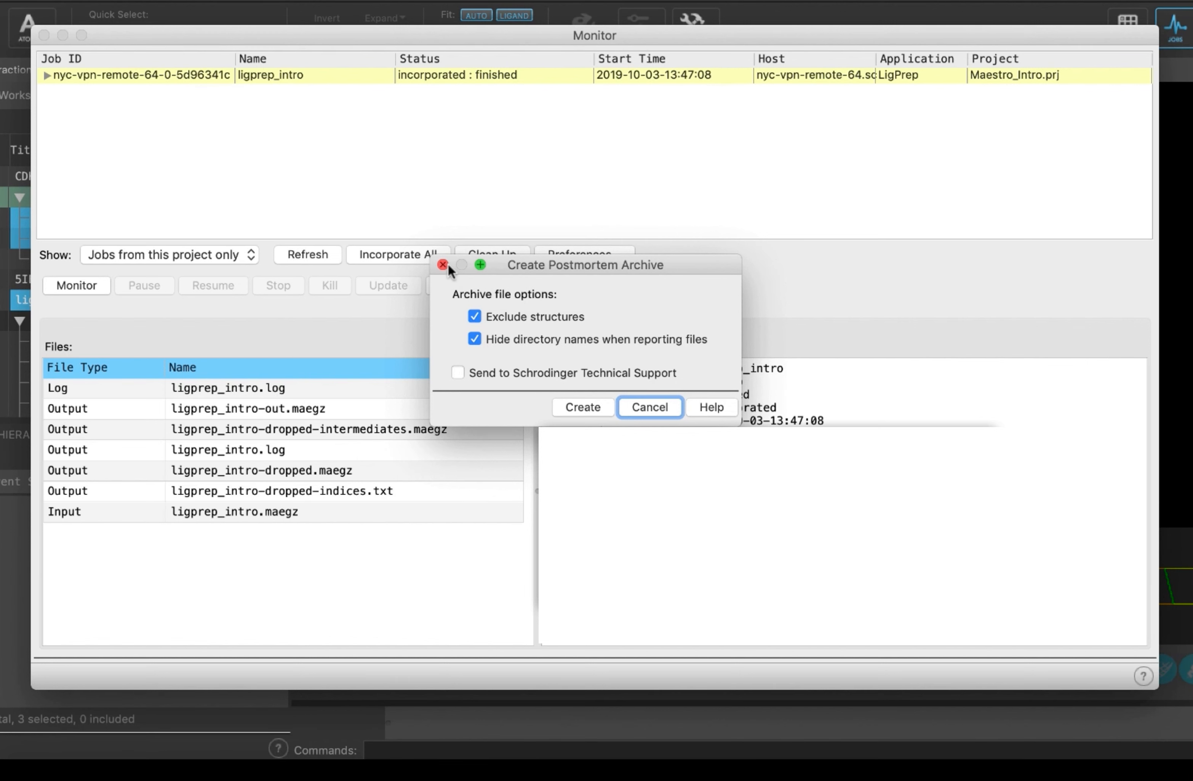
click(440, 264)
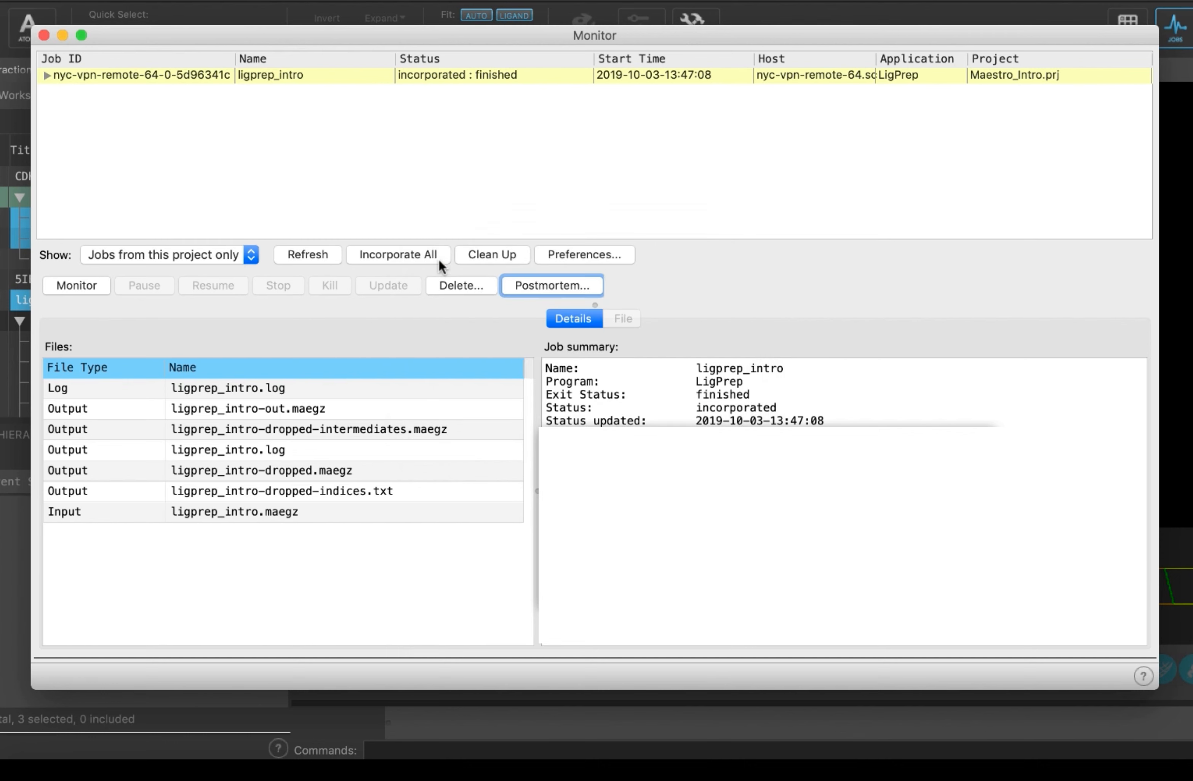
click(44, 35)
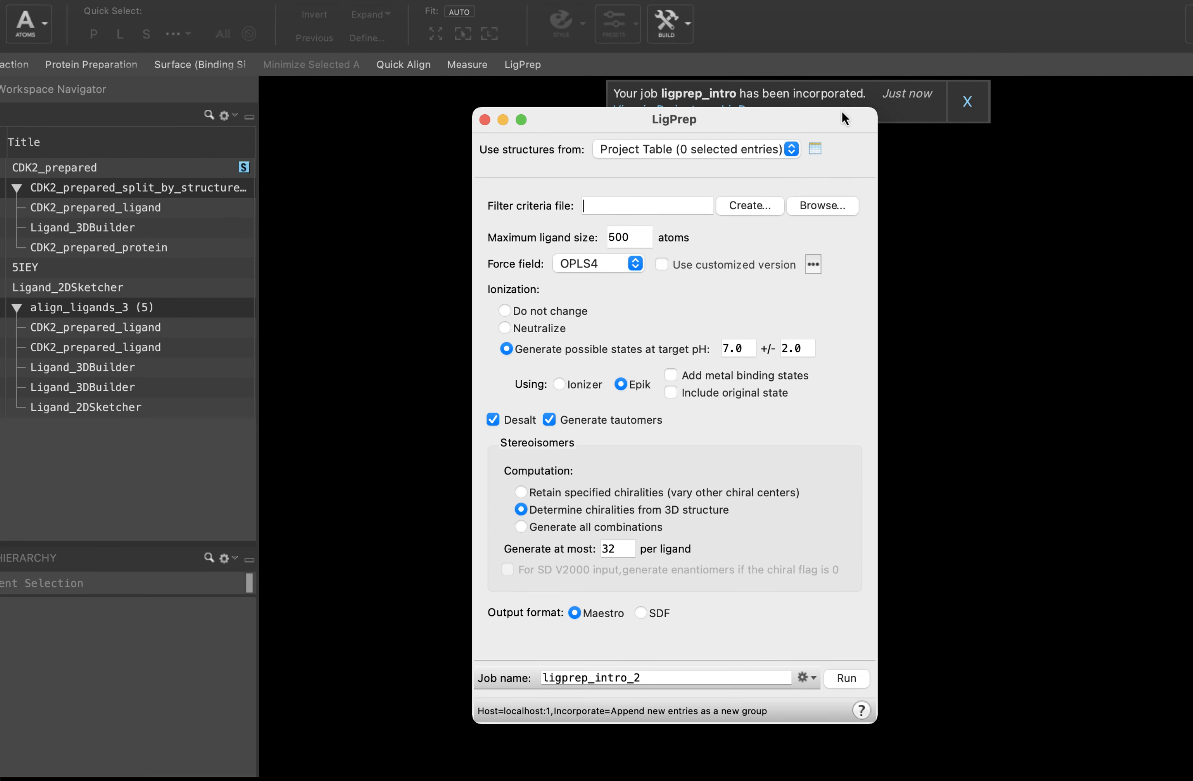
click(486, 122)
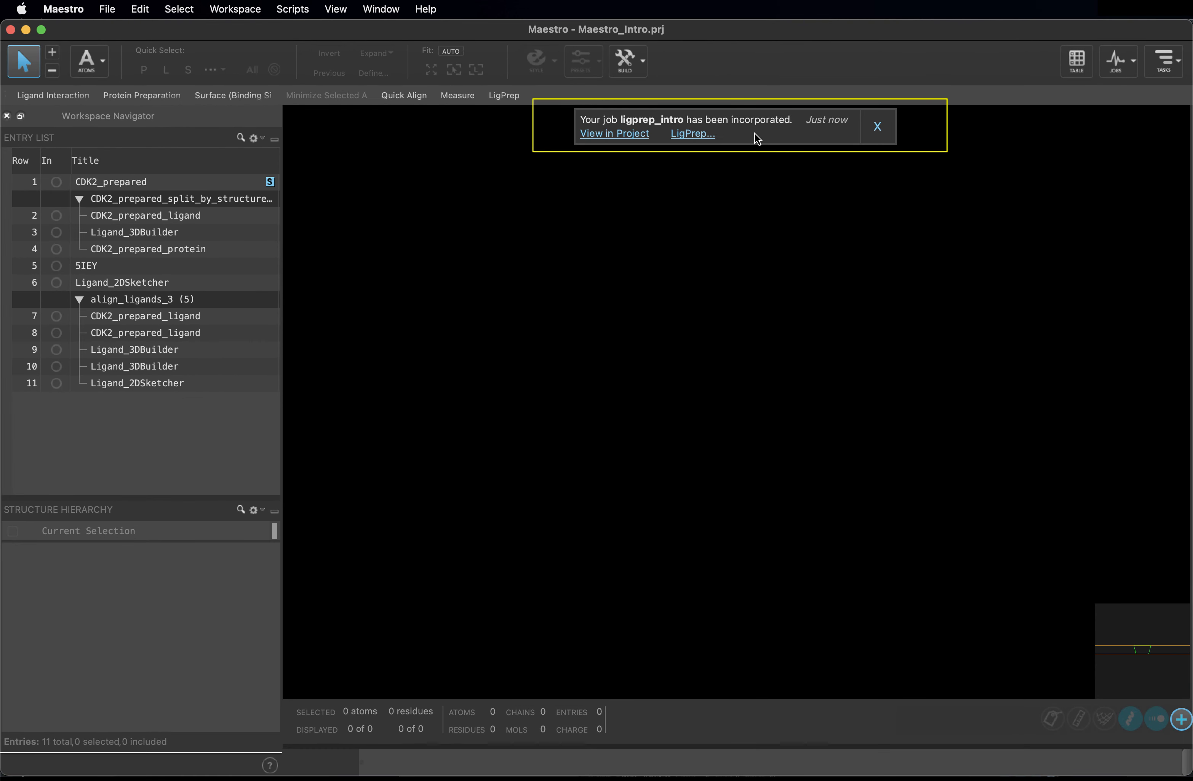
View the incorporated ligprep_intro results, fit the structure to the view, and include the whole align_ligands_3 group in the workspace
click(641, 134)
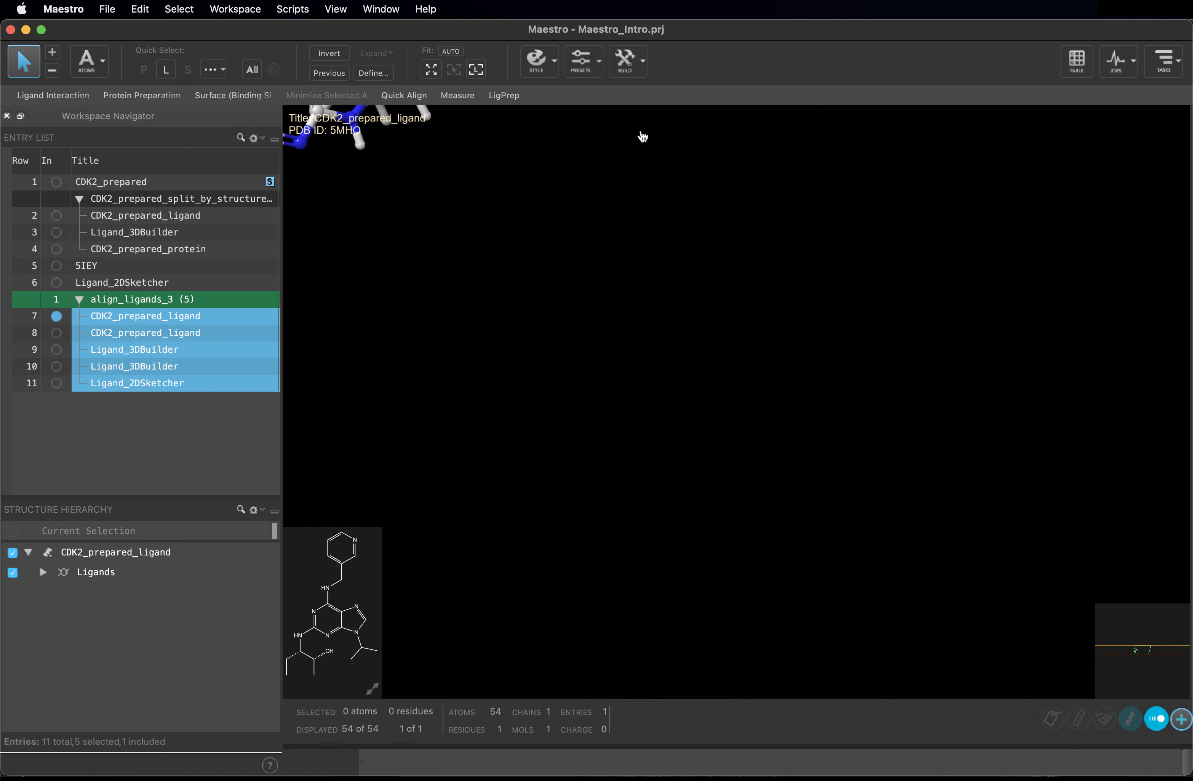
click(437, 74)
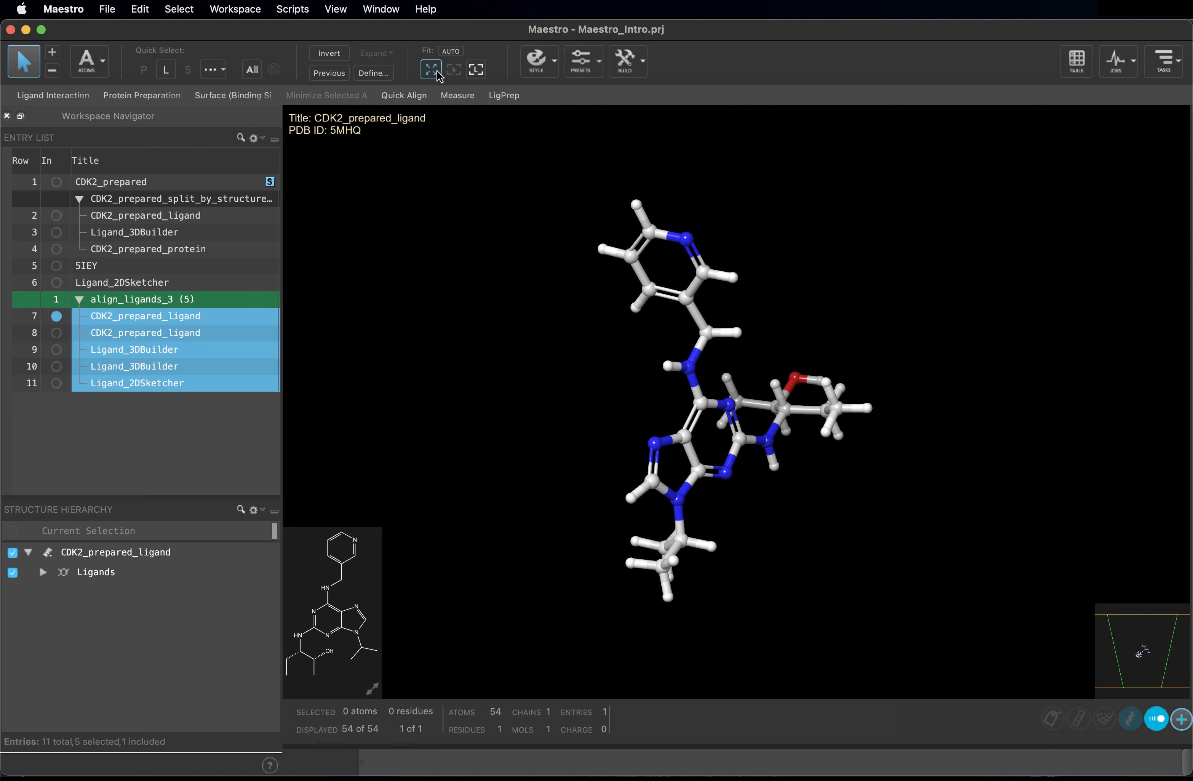
right_click(233, 303)
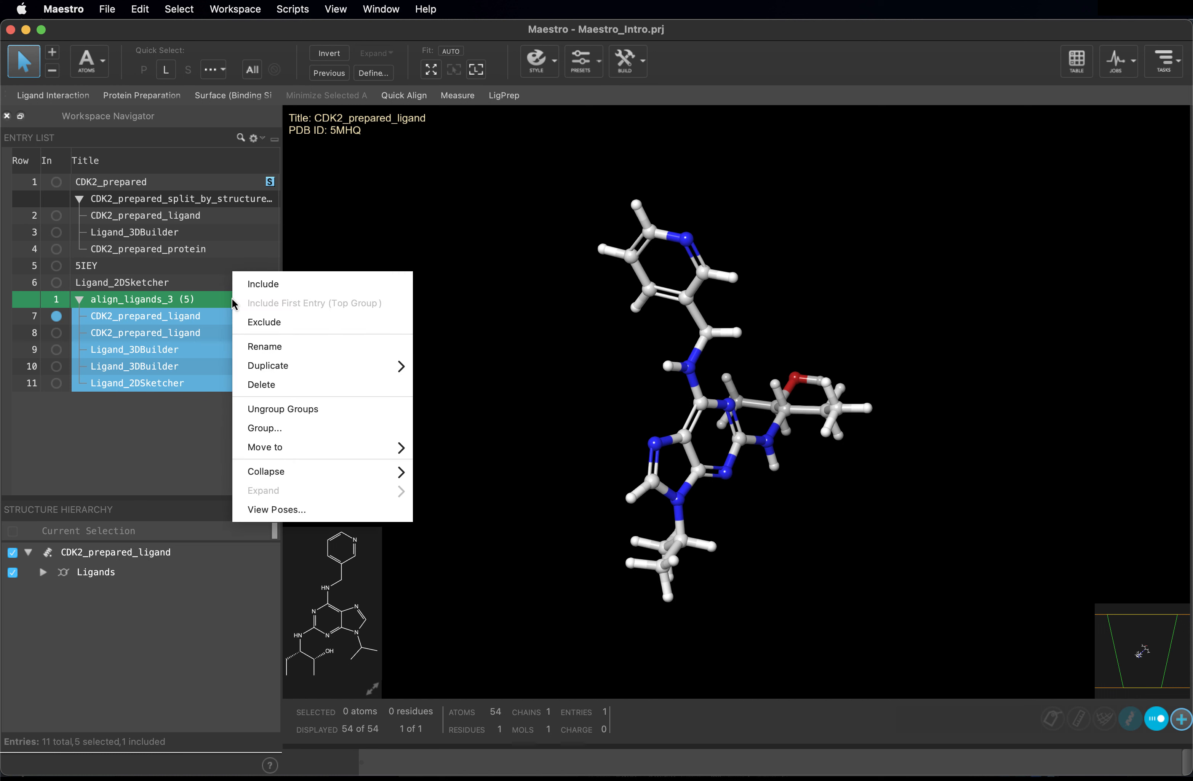
click(280, 284)
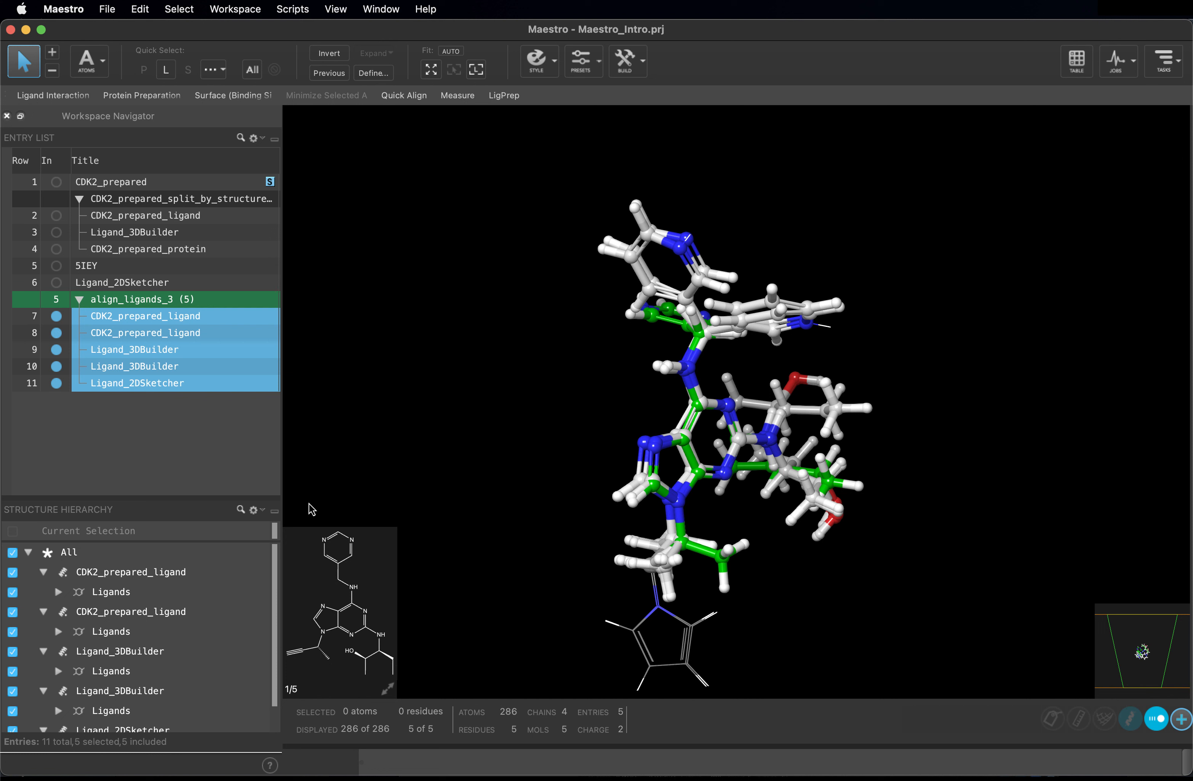
Page through the 2D structures of the five included ligands up to the last one
mouse_move(345, 645)
click(350, 688)
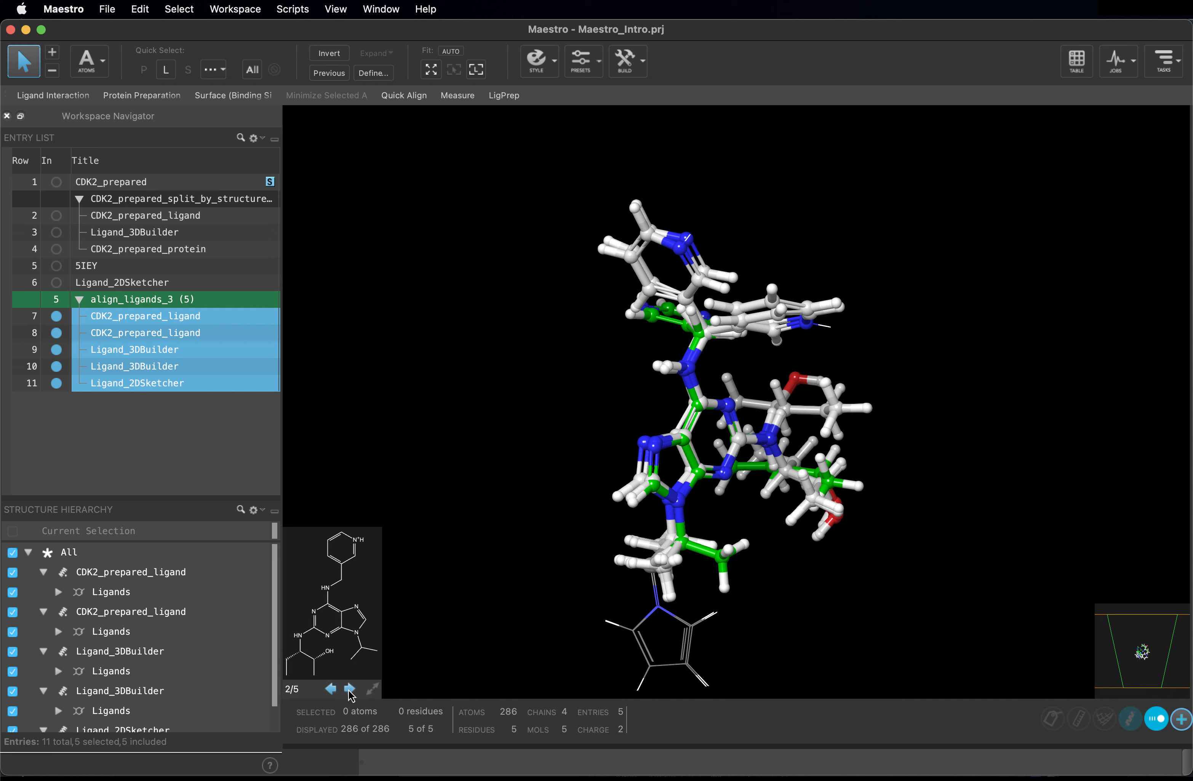
click(349, 689)
click(349, 689)
click(349, 688)
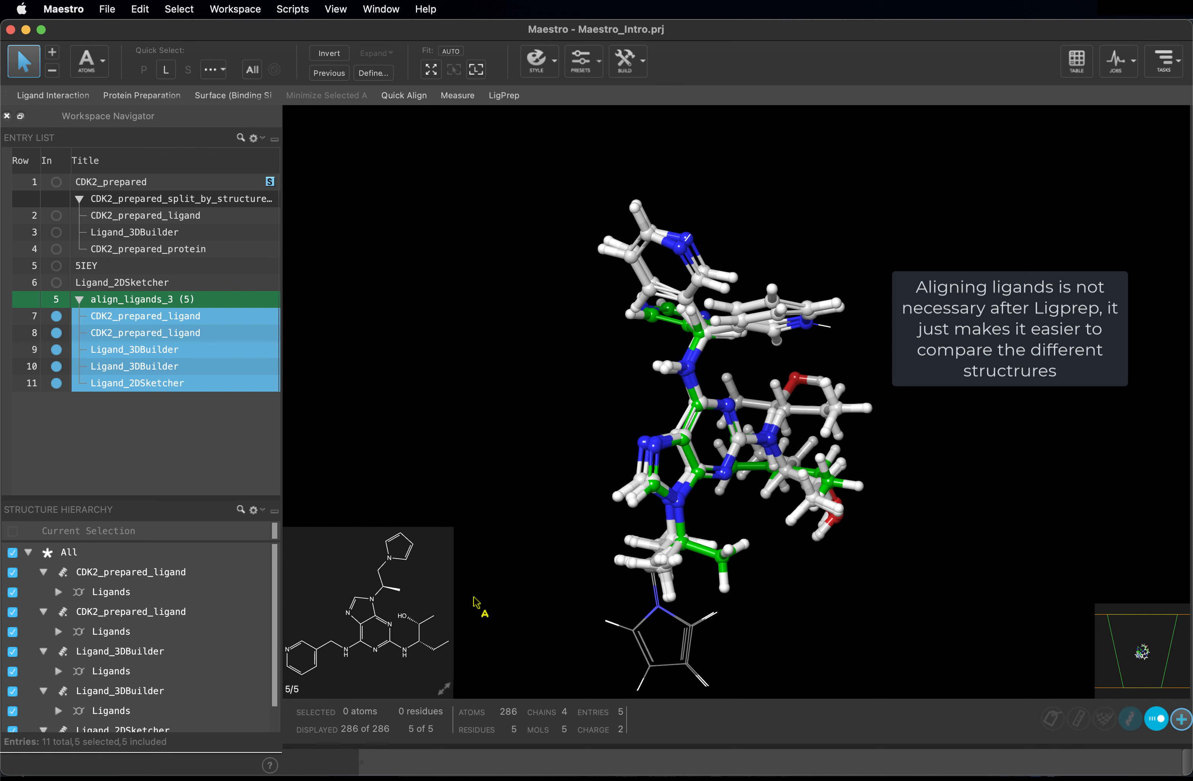
Search the tasks for "align" and open Ligand Alignment
click(1164, 60)
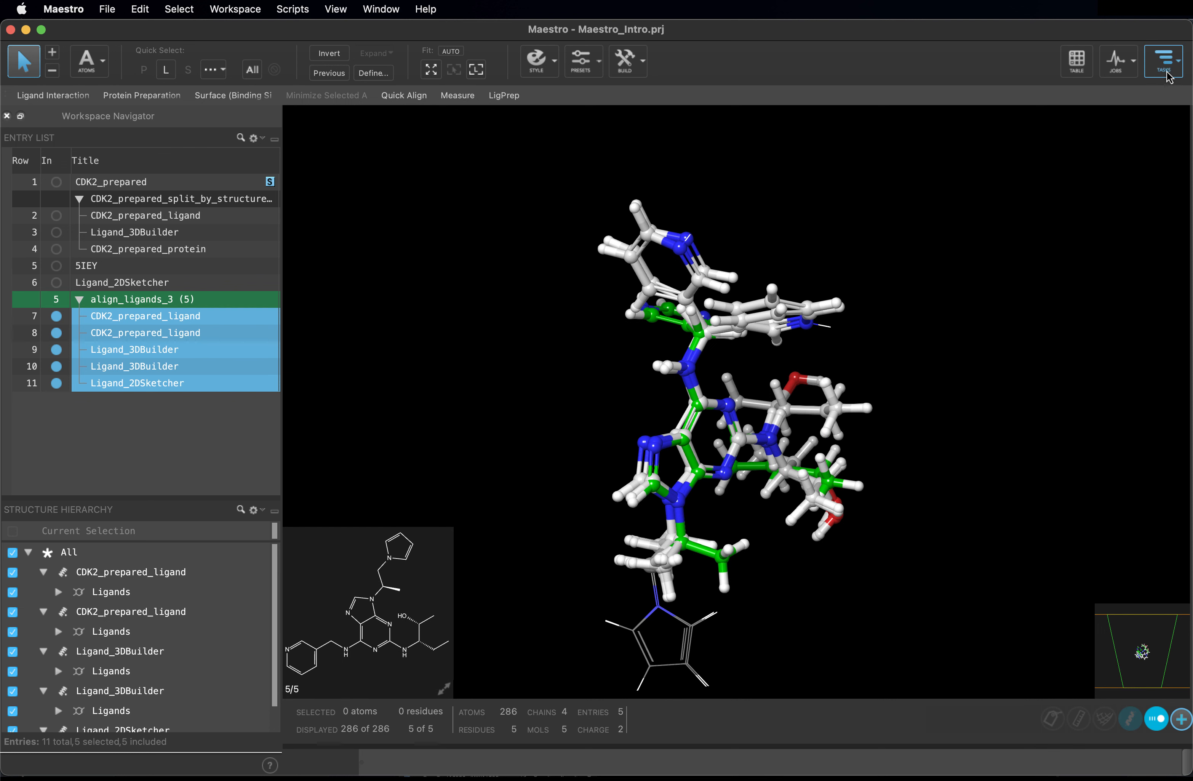
text(ligp)
drag(1086, 86, 1005, 90)
text(align)
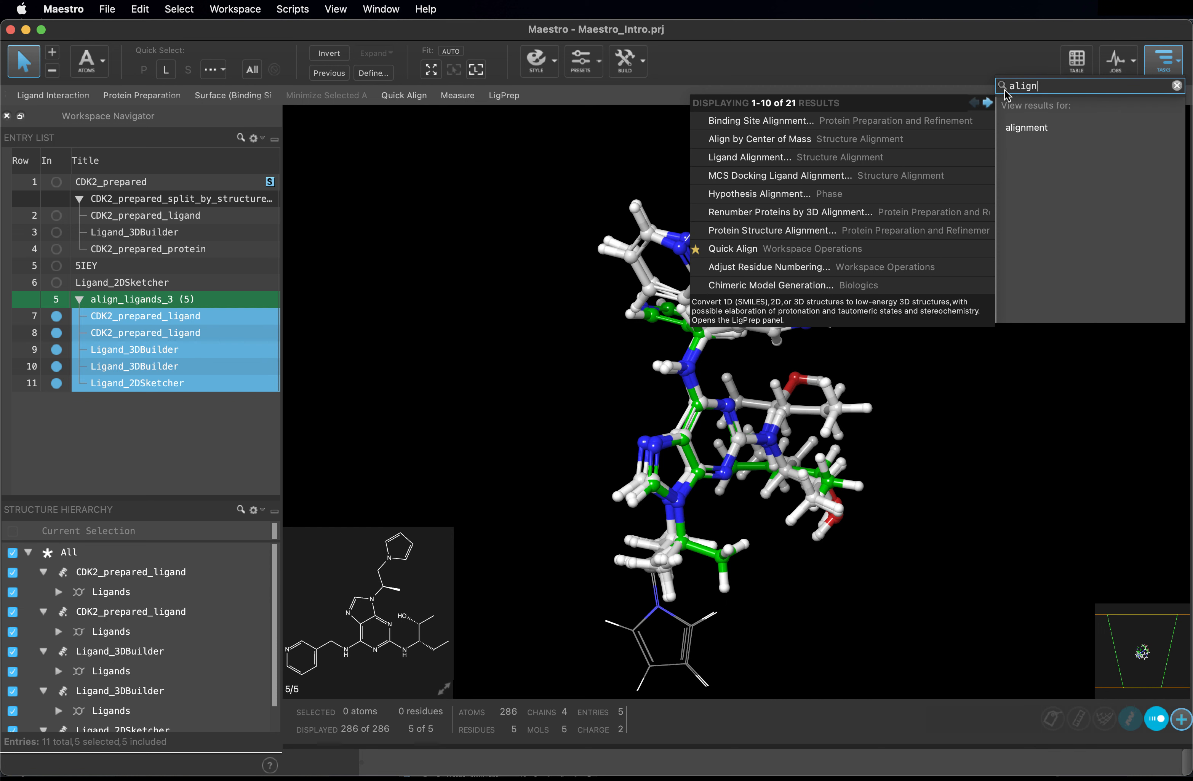
click(905, 157)
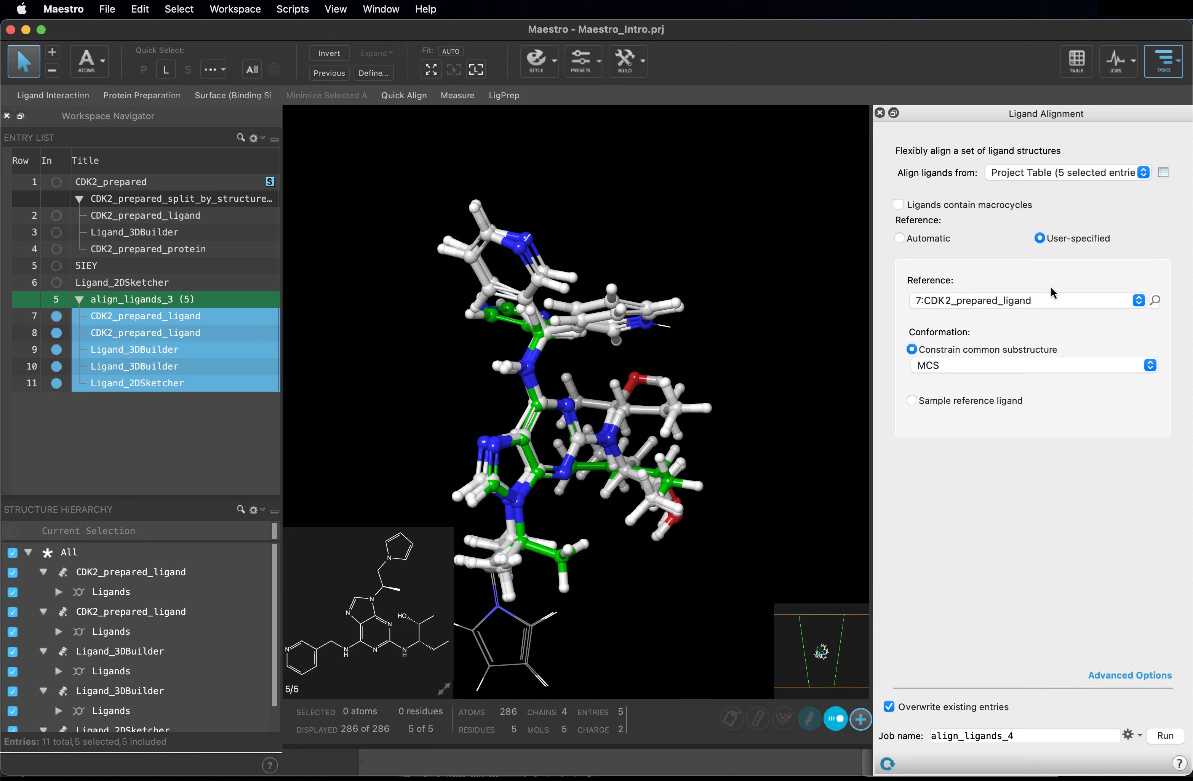
Run the alignment on the workspace's included entries with 7:CDK2_prepared_ligand as the reference, and close the alignment settings
click(1114, 175)
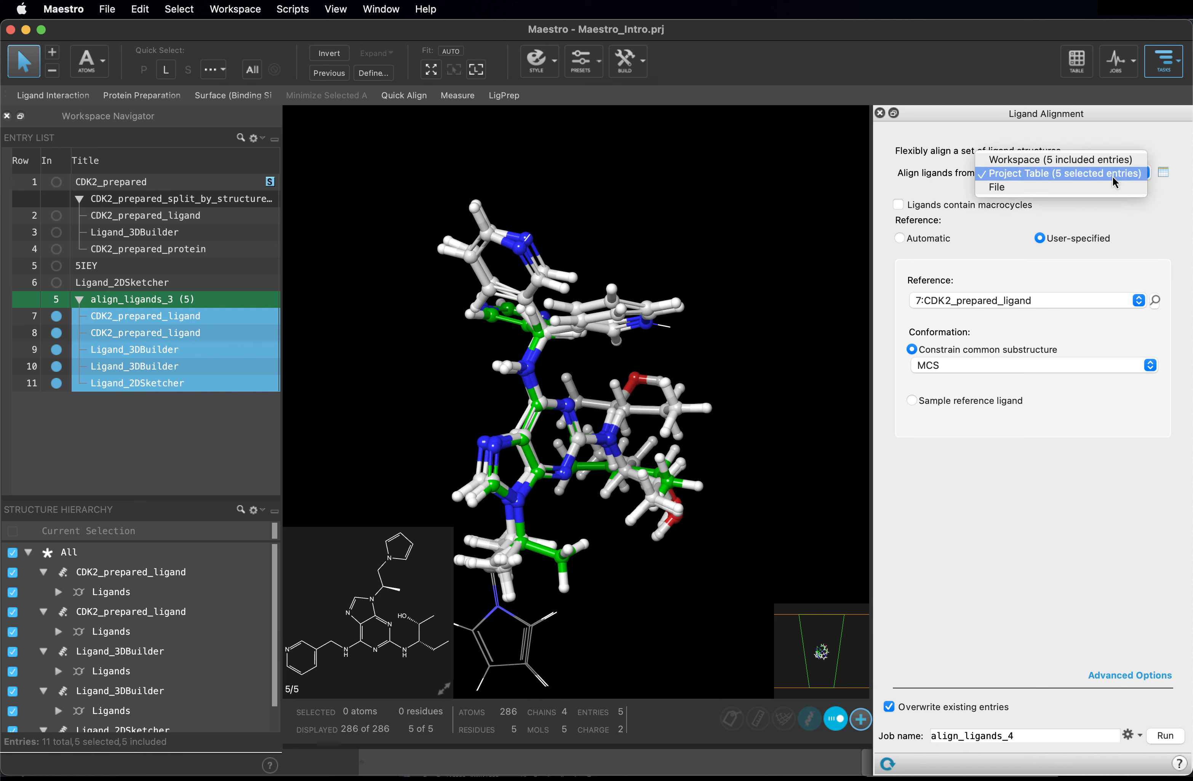
click(1121, 162)
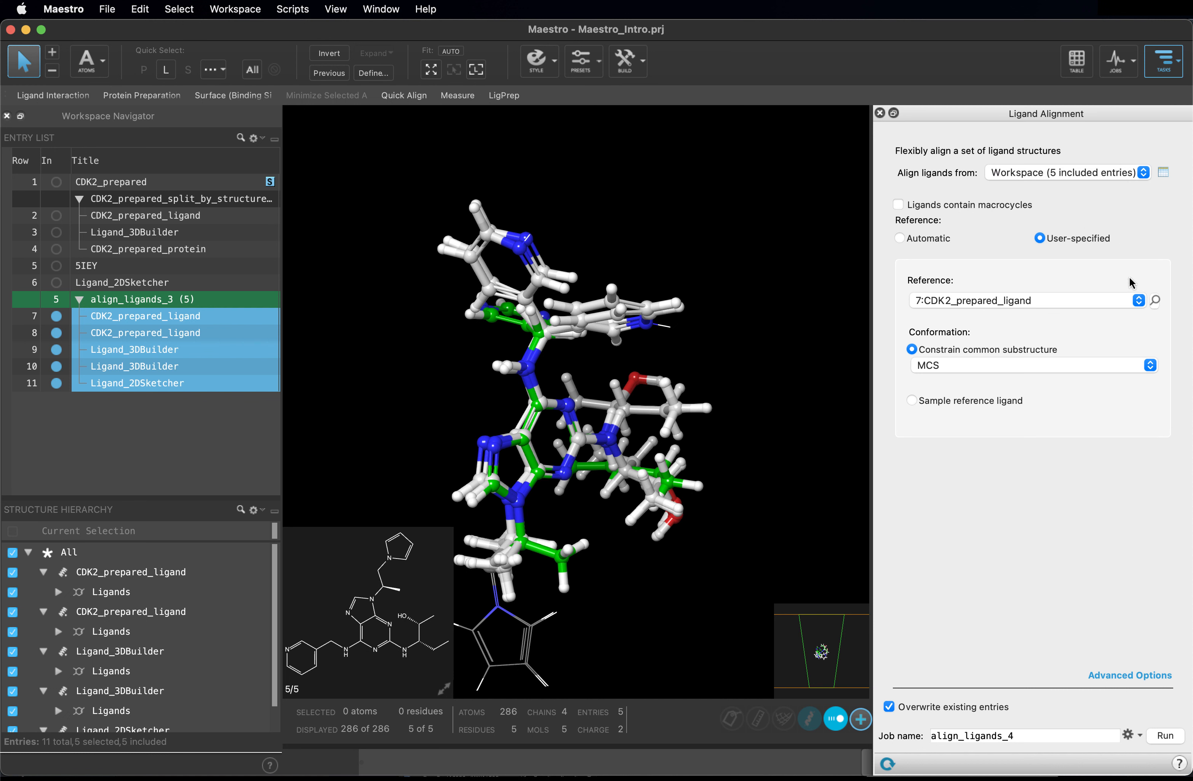
click(1138, 301)
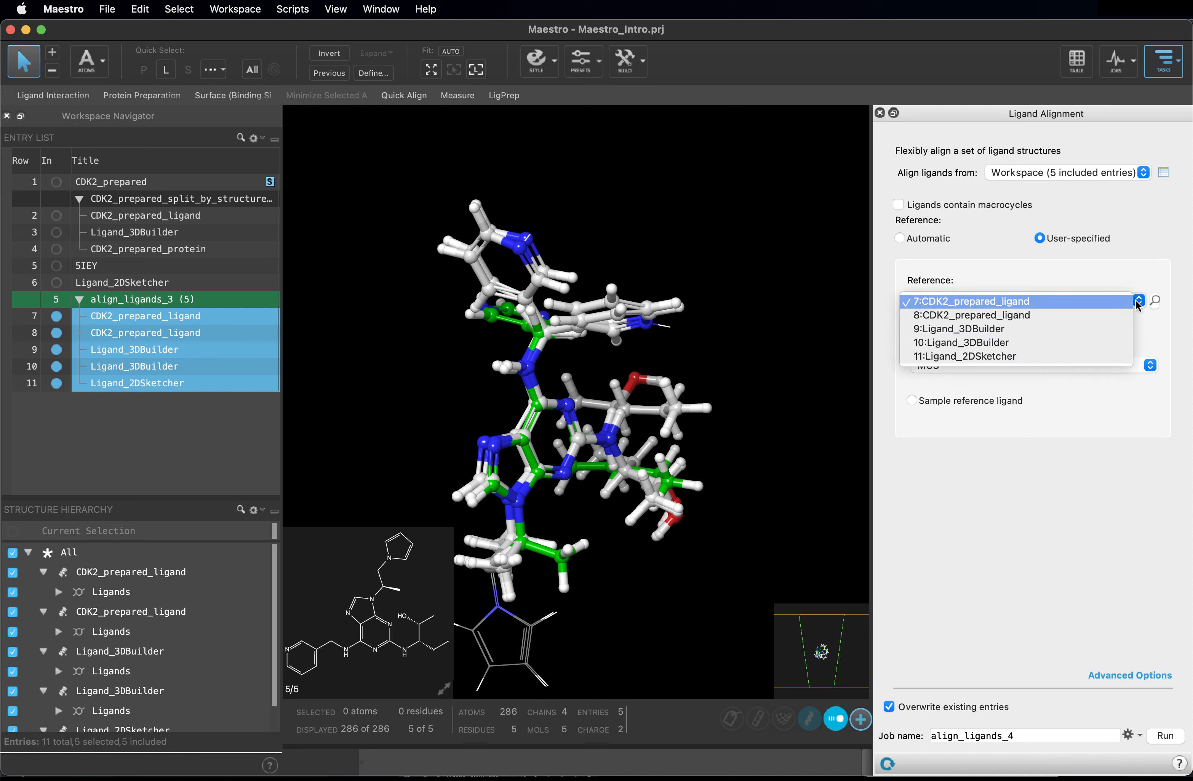
click(1075, 300)
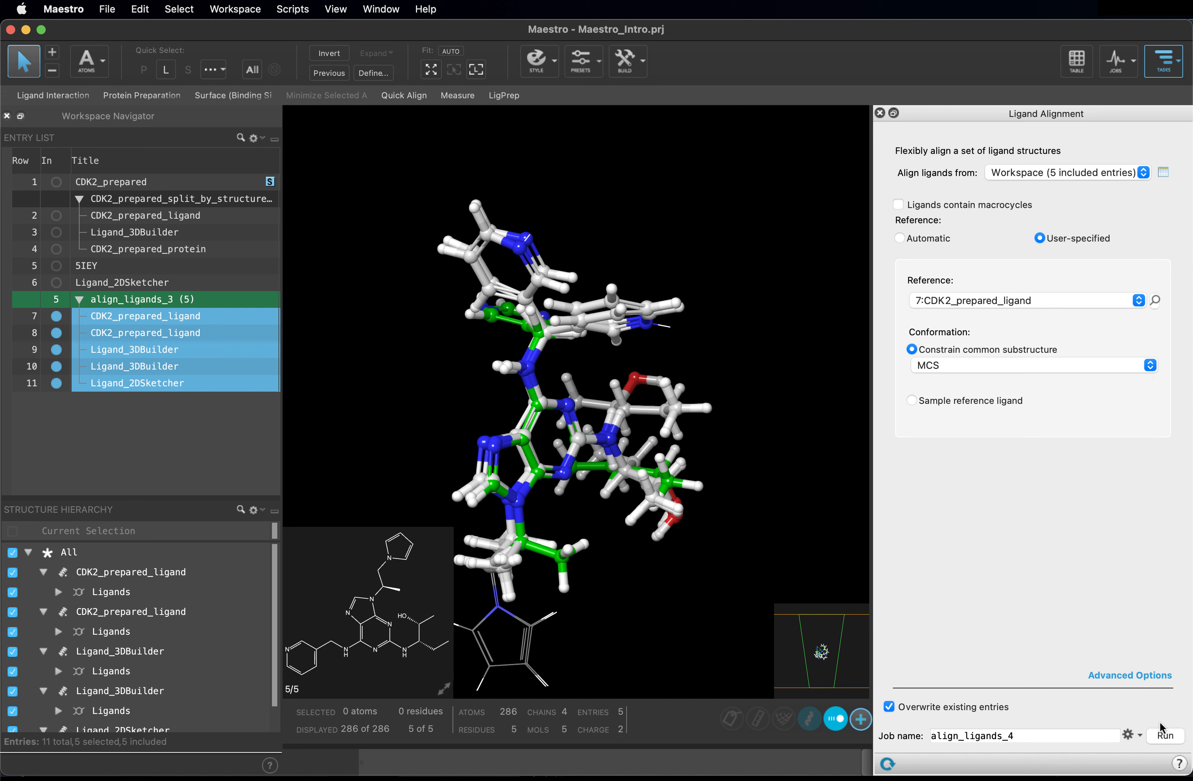
click(1164, 740)
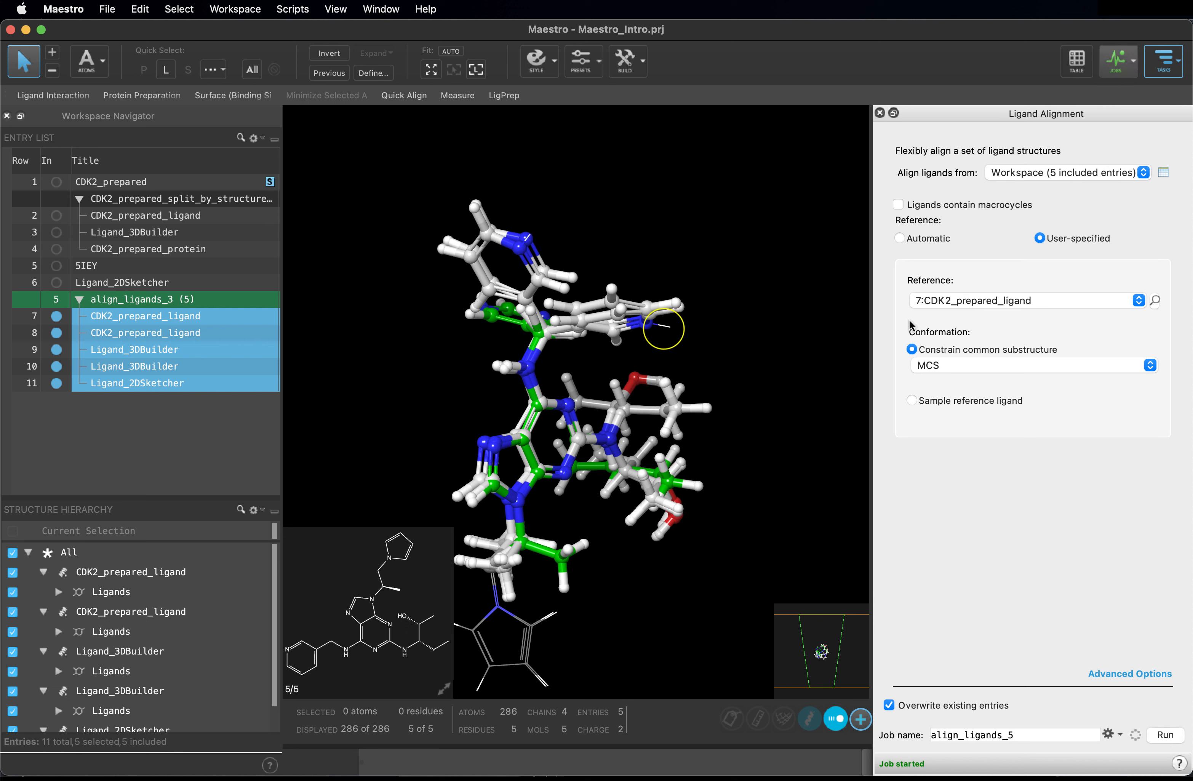
click(880, 113)
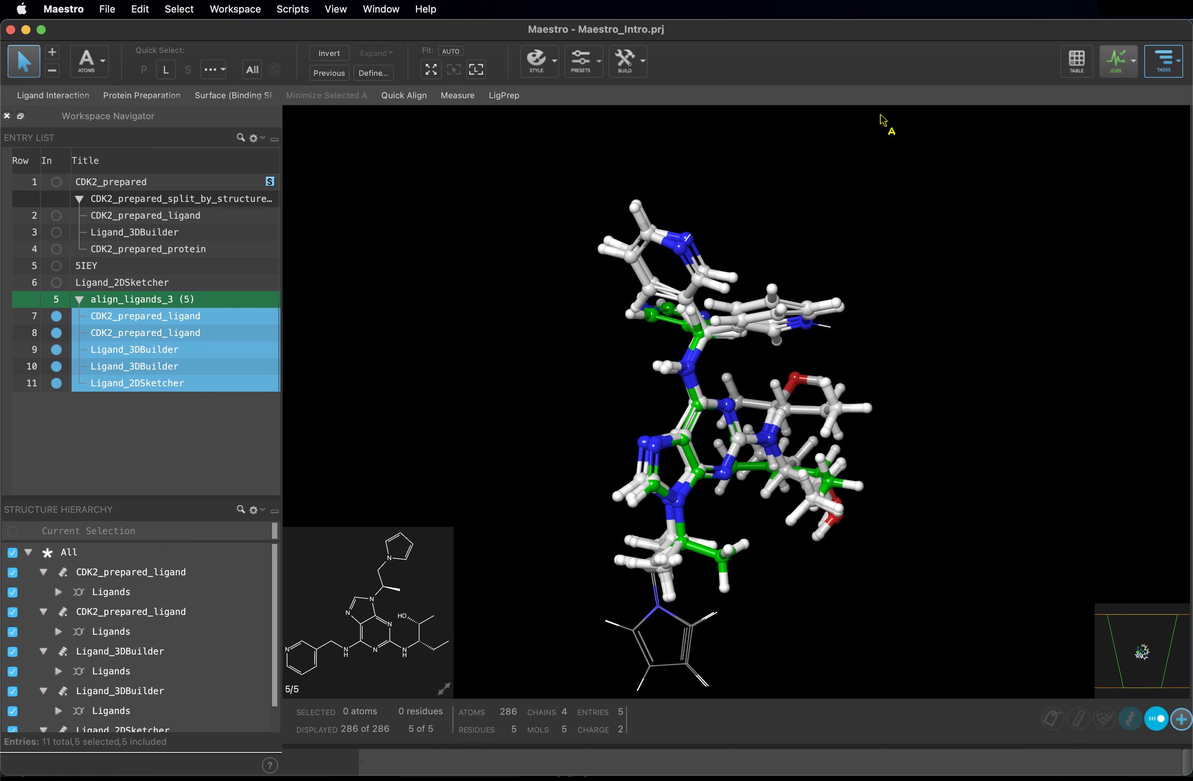
Include all align_ligands_3 entries, rows 7 to 11, in the workspace and inspect their 3D overlay from several angles
key(Right)
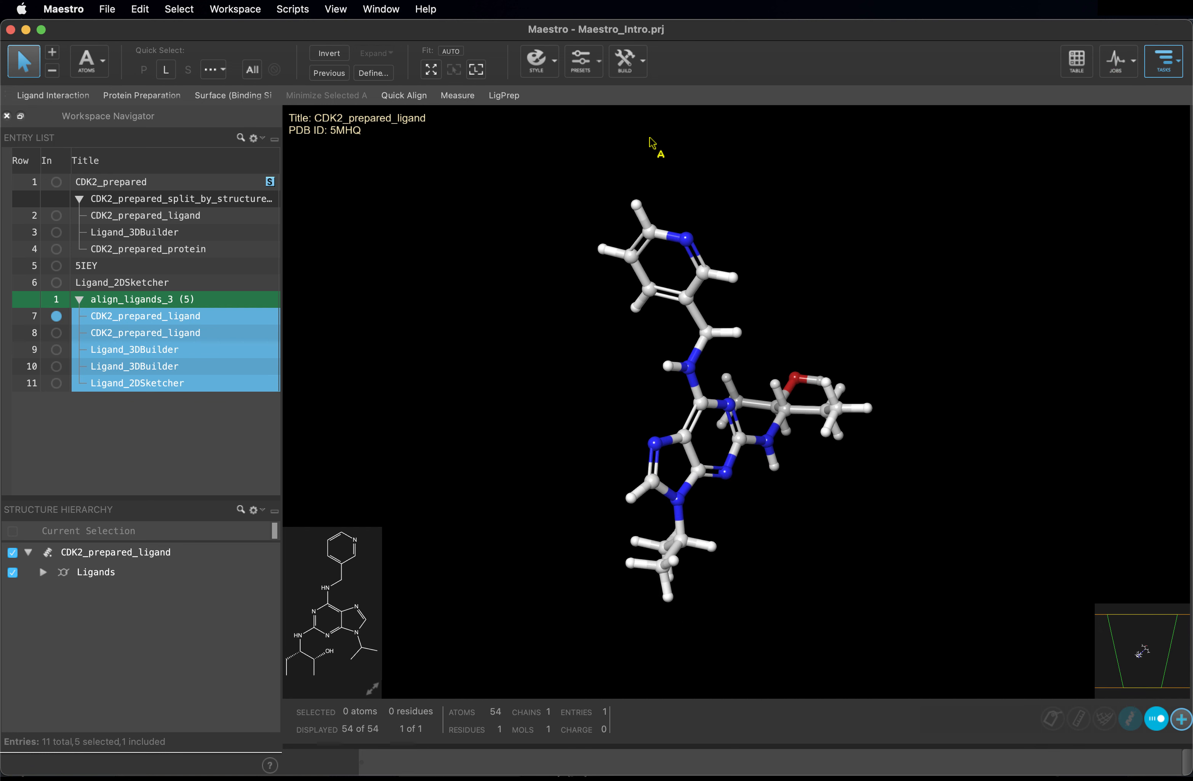
click(57, 385)
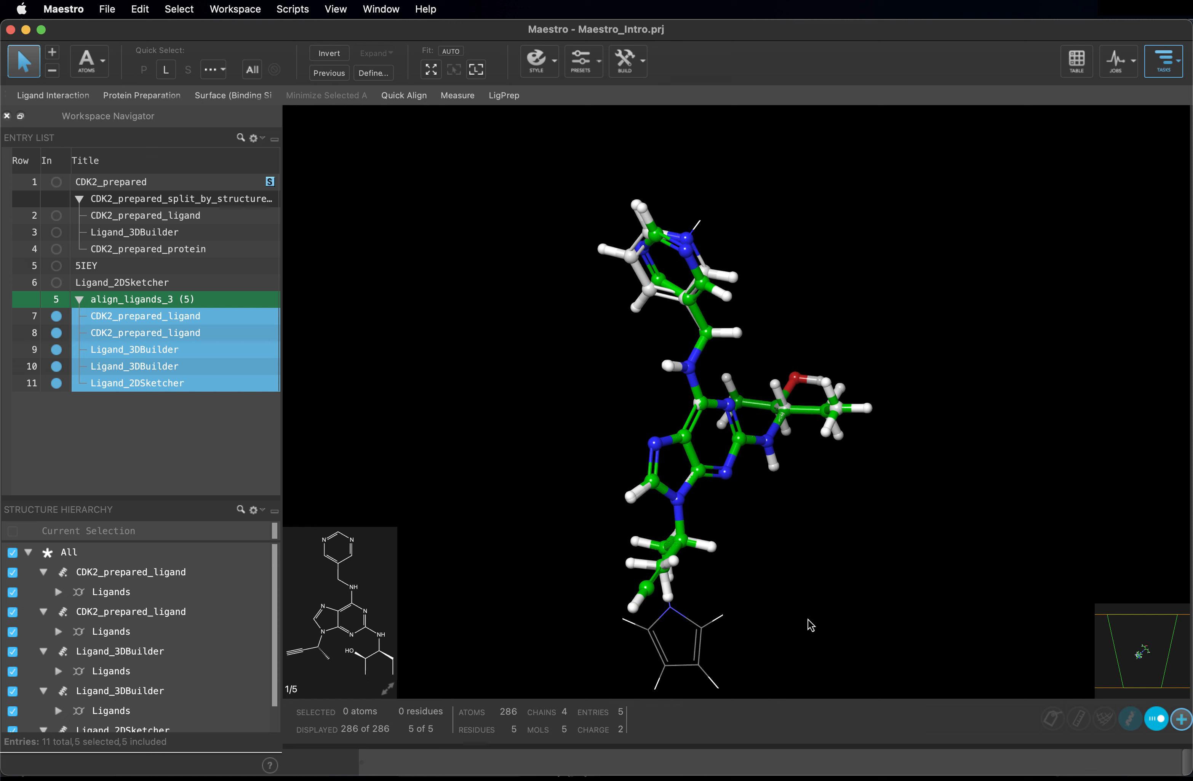
middle_drag(756, 560, 679, 513)
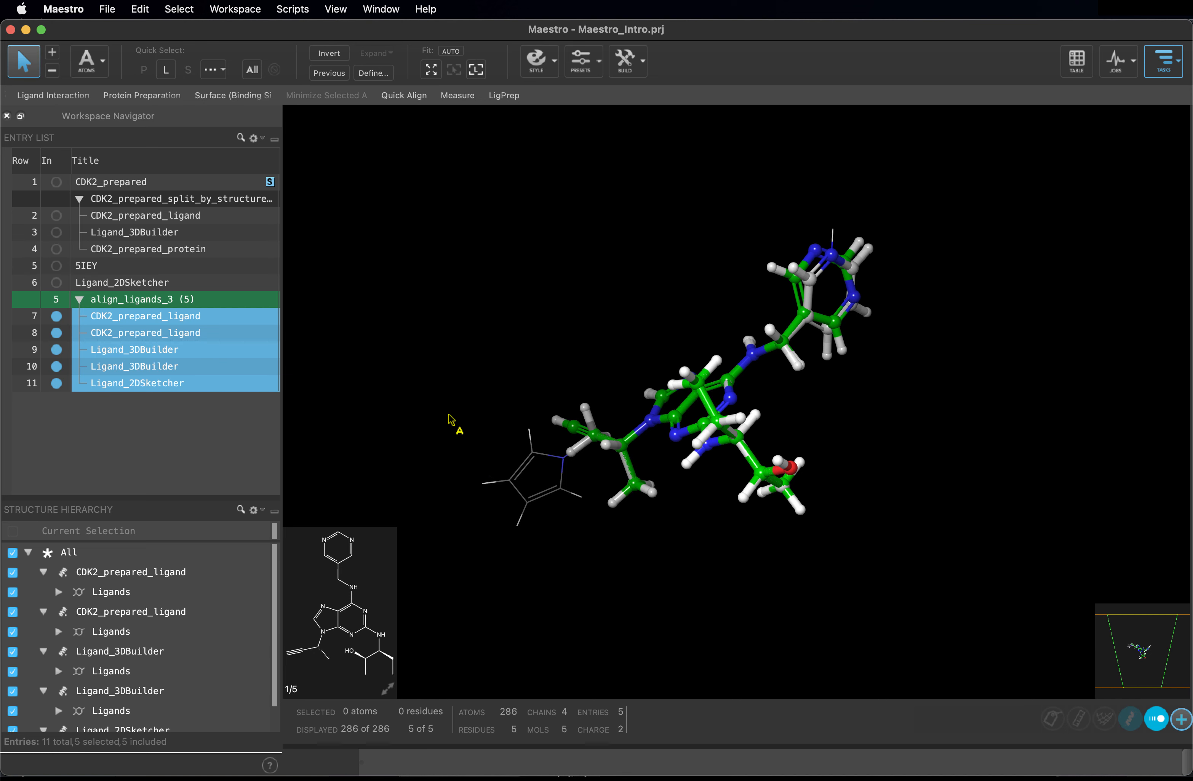
middle_drag(450, 419, 485, 445)
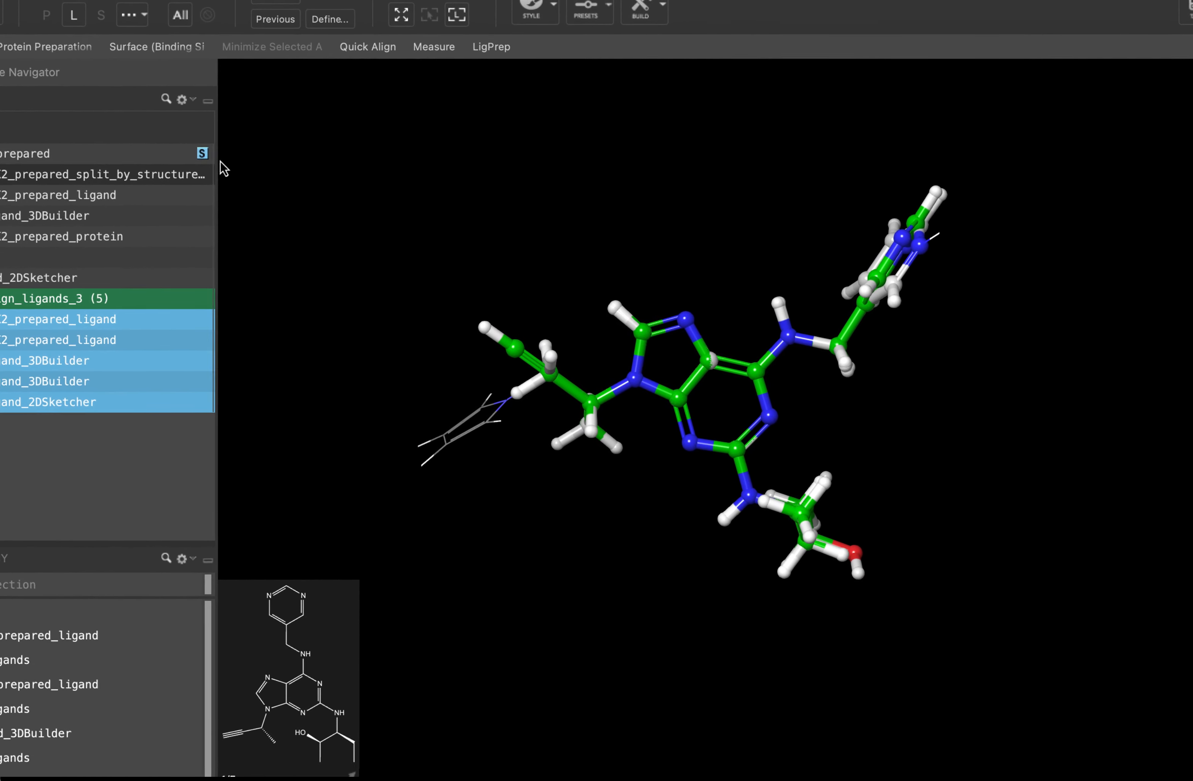
Add the State Penalty property as a column in the entry list
click(183, 99)
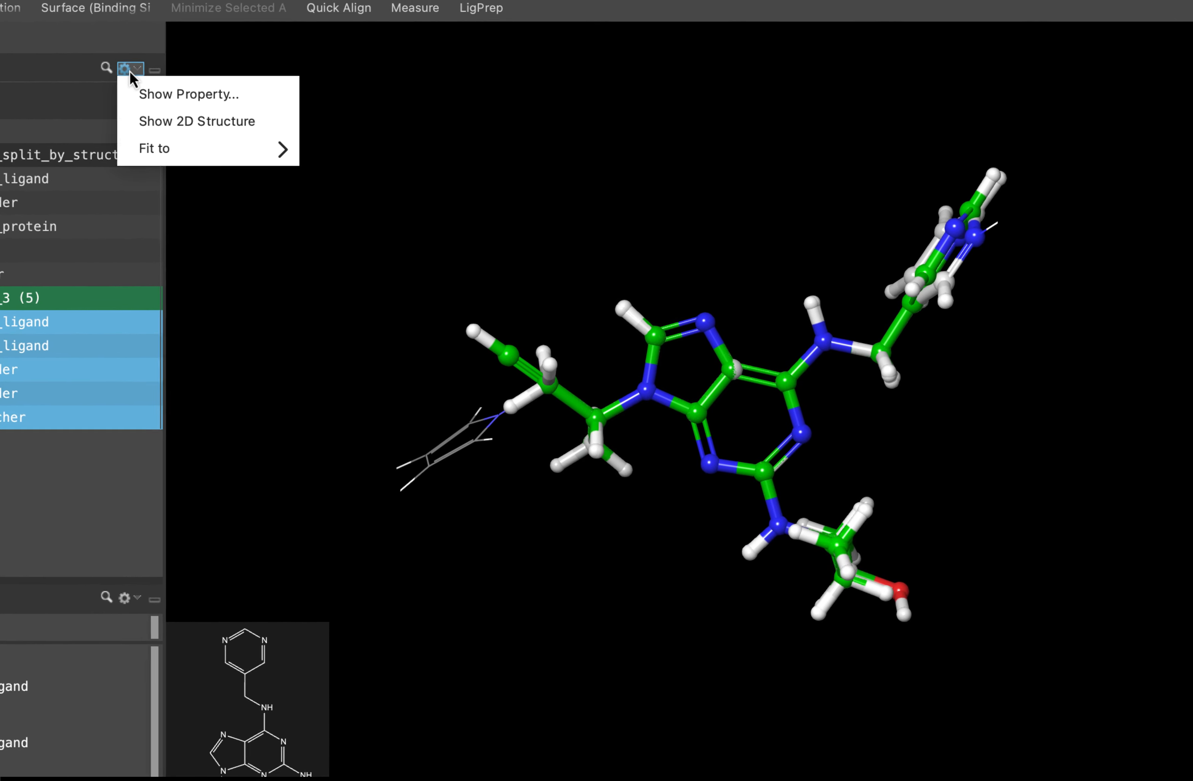
click(163, 92)
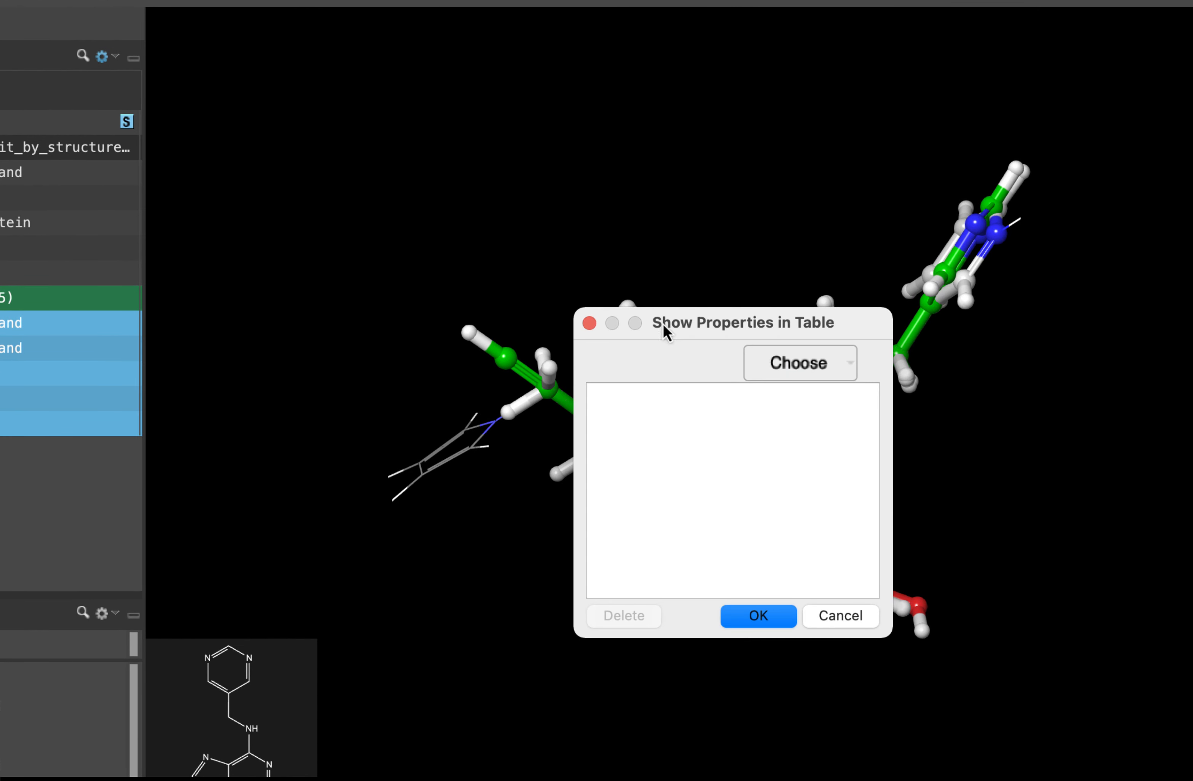
click(780, 369)
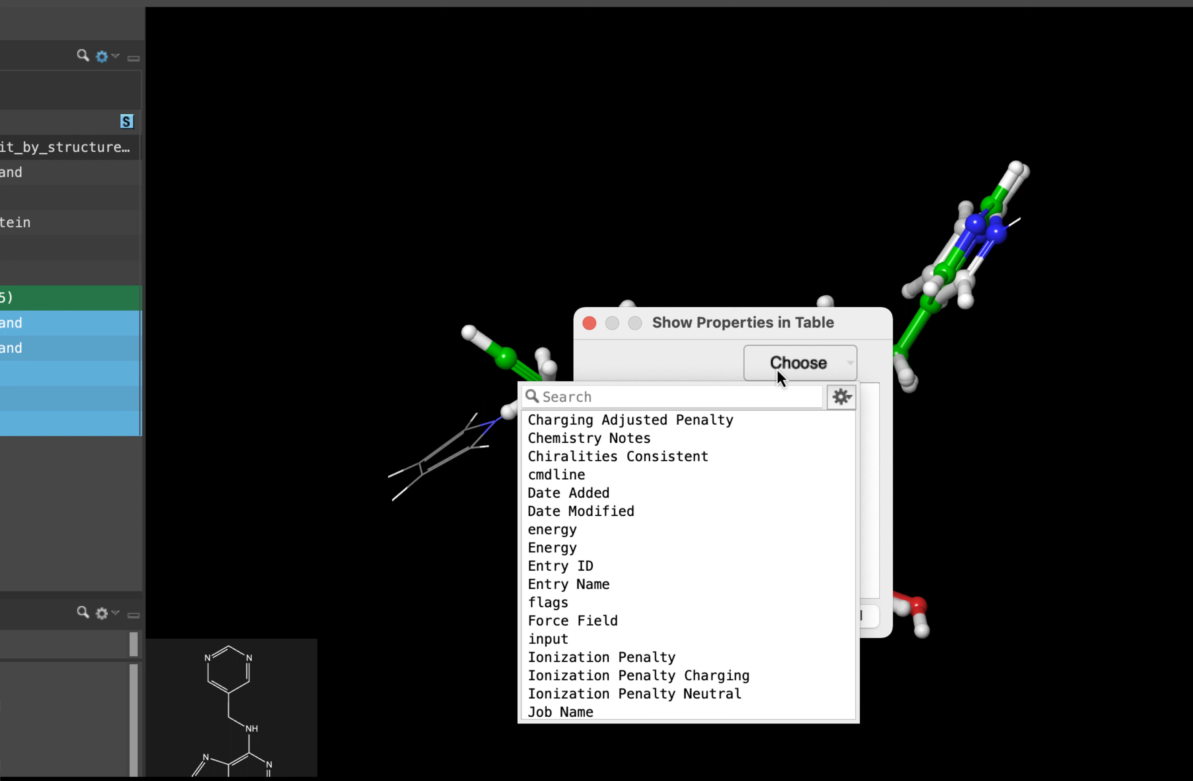
text(state)
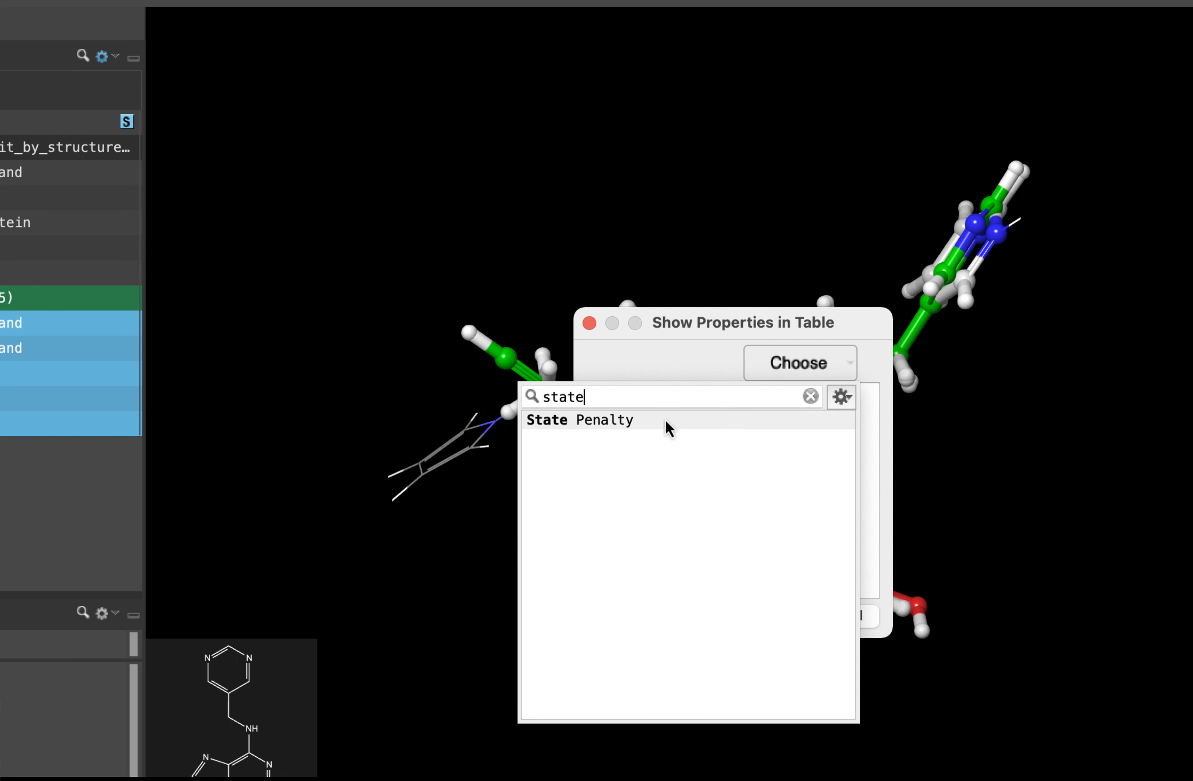
click(660, 420)
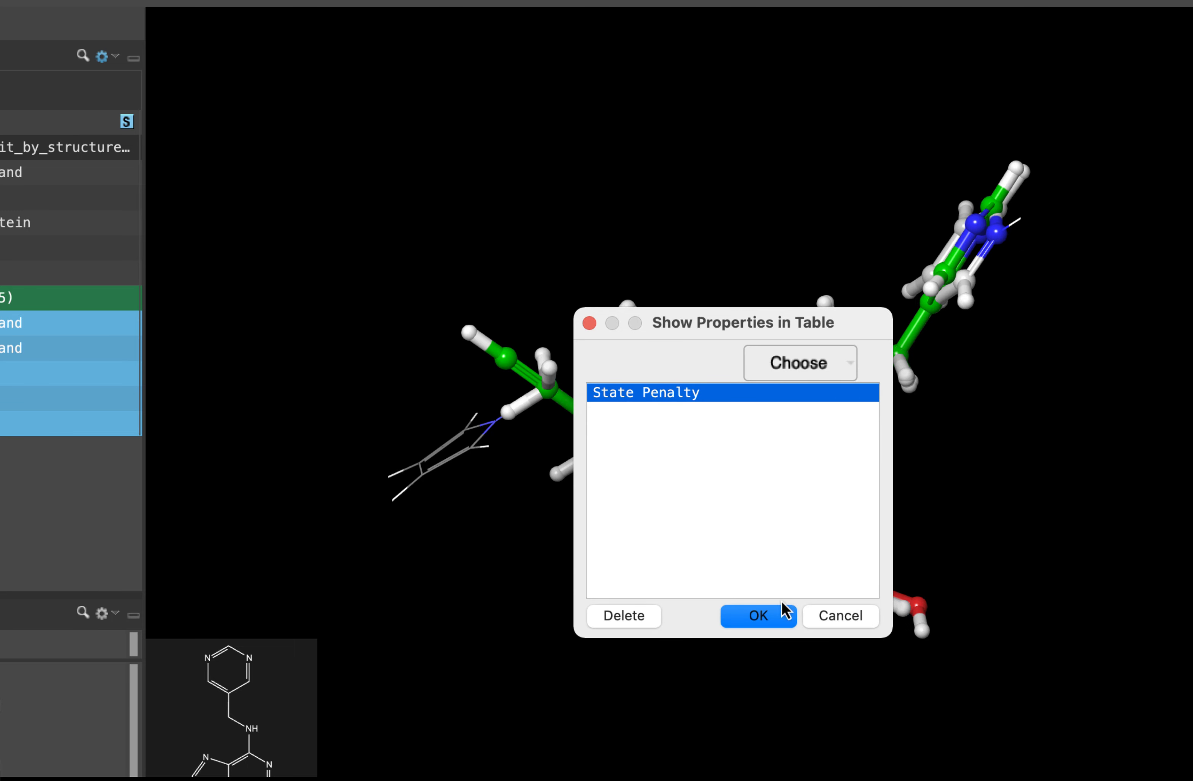
click(774, 617)
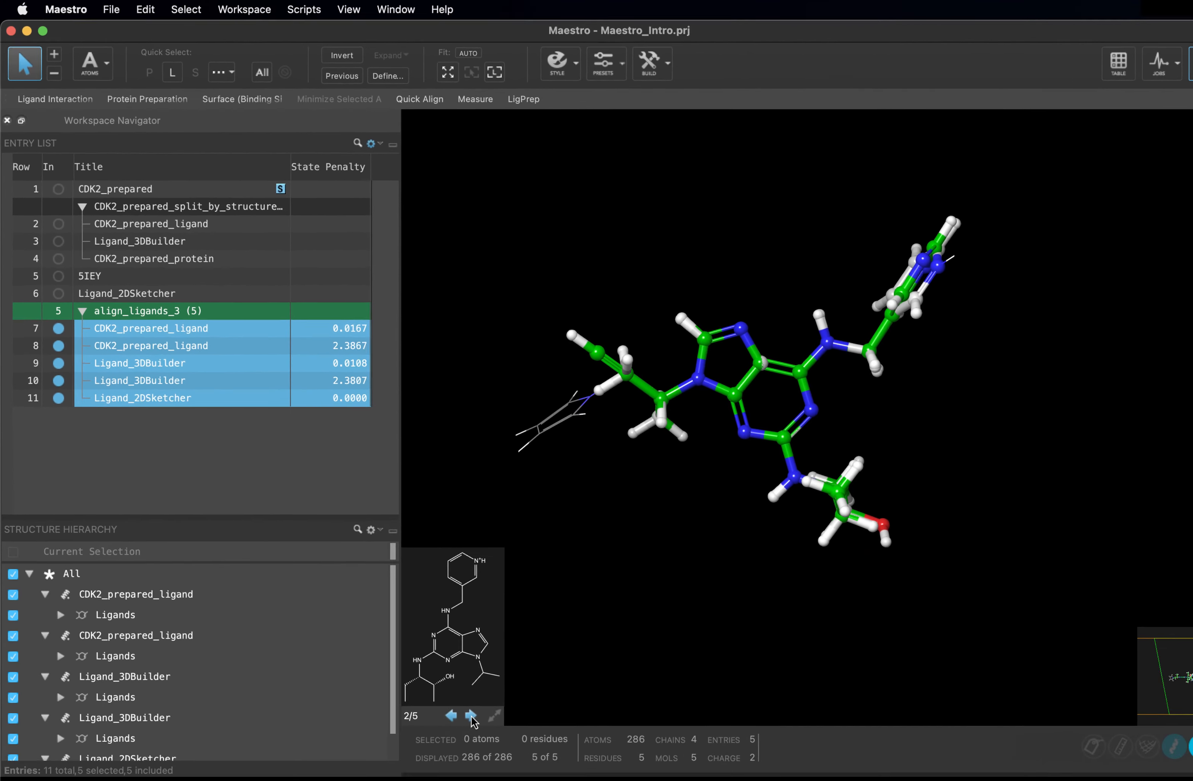
Compare the ligands' 2D structures from the third to the fifth alongside their state penalties
click(453, 689)
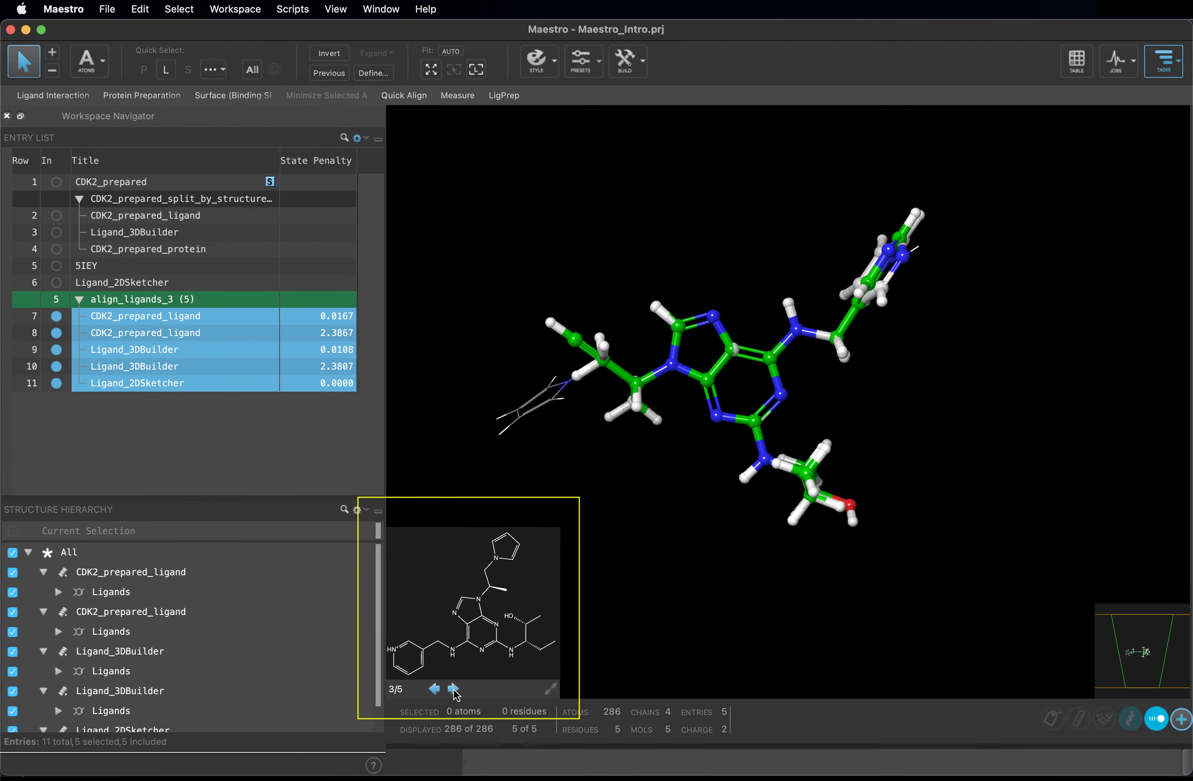
click(453, 689)
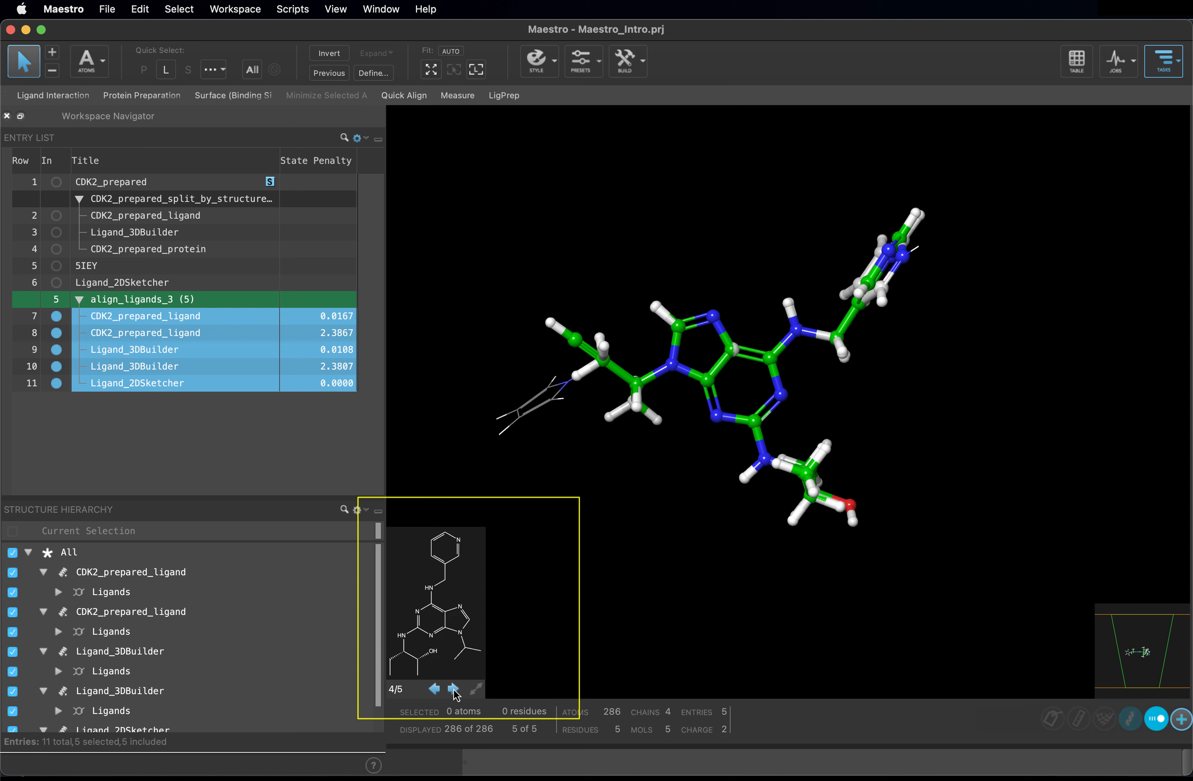
click(454, 689)
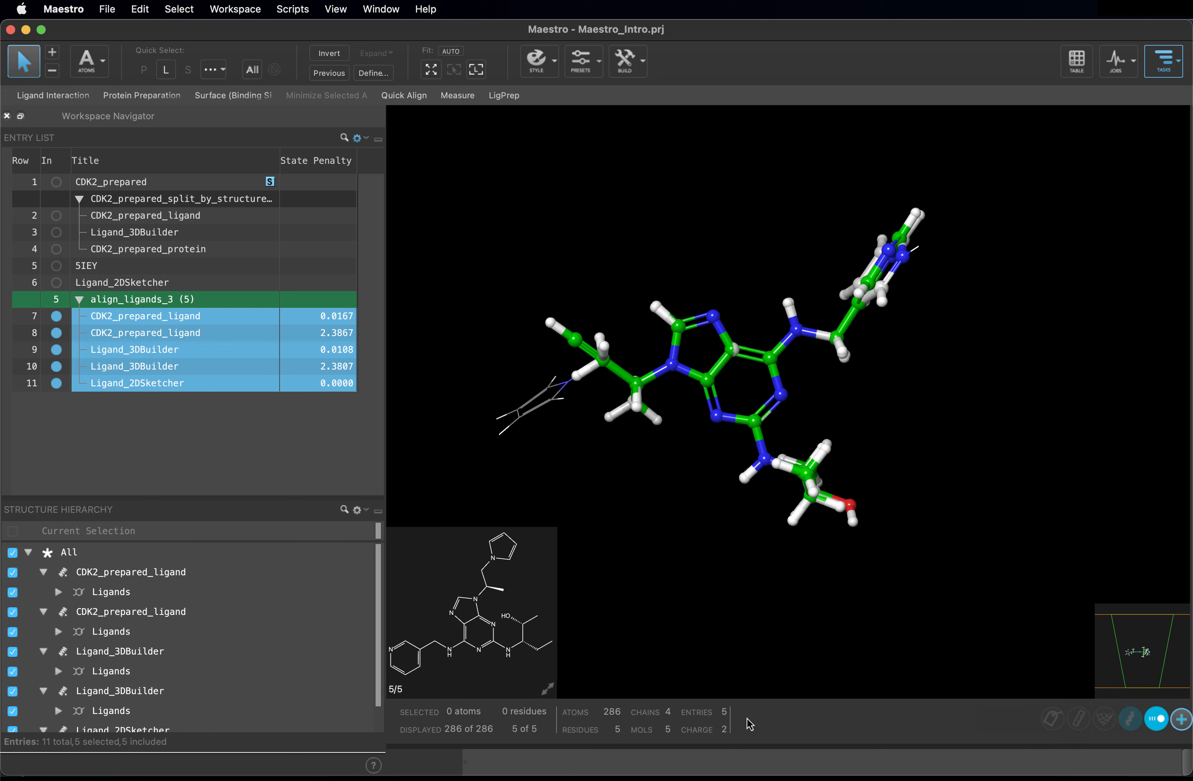
Tile the workspace by entry so each ligand has its own view
click(1183, 720)
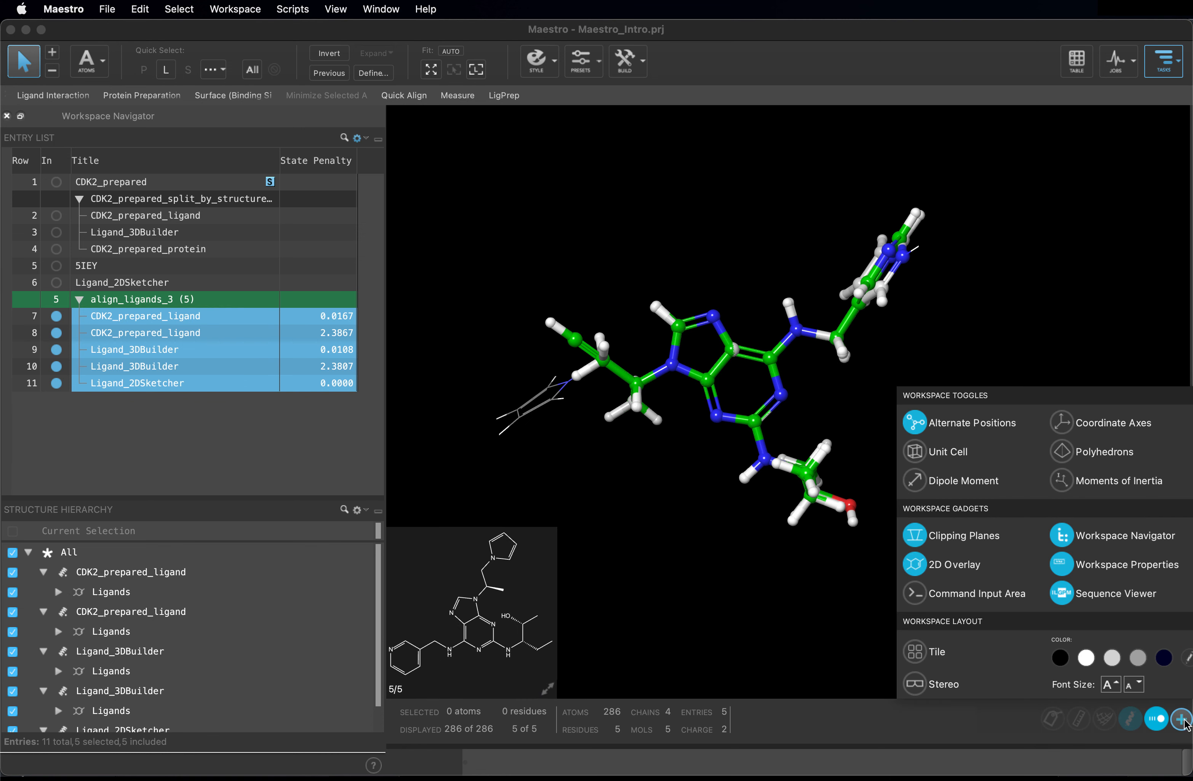
click(916, 655)
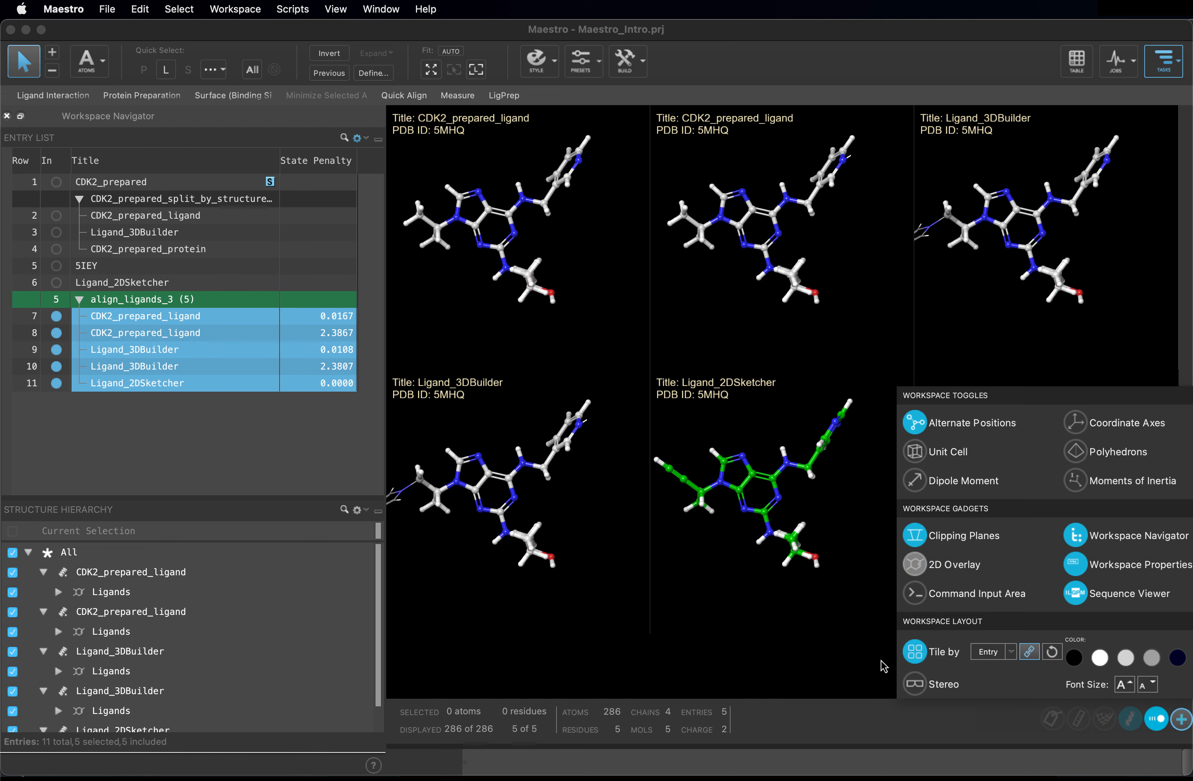
click(842, 665)
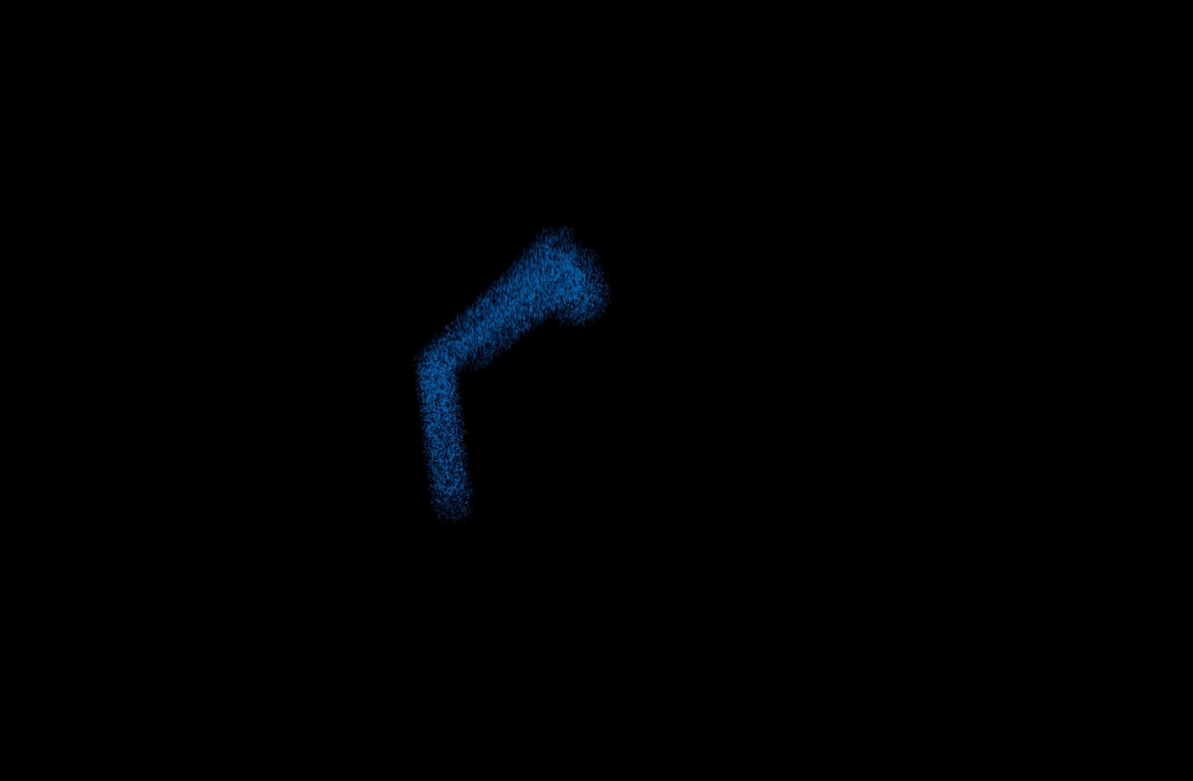